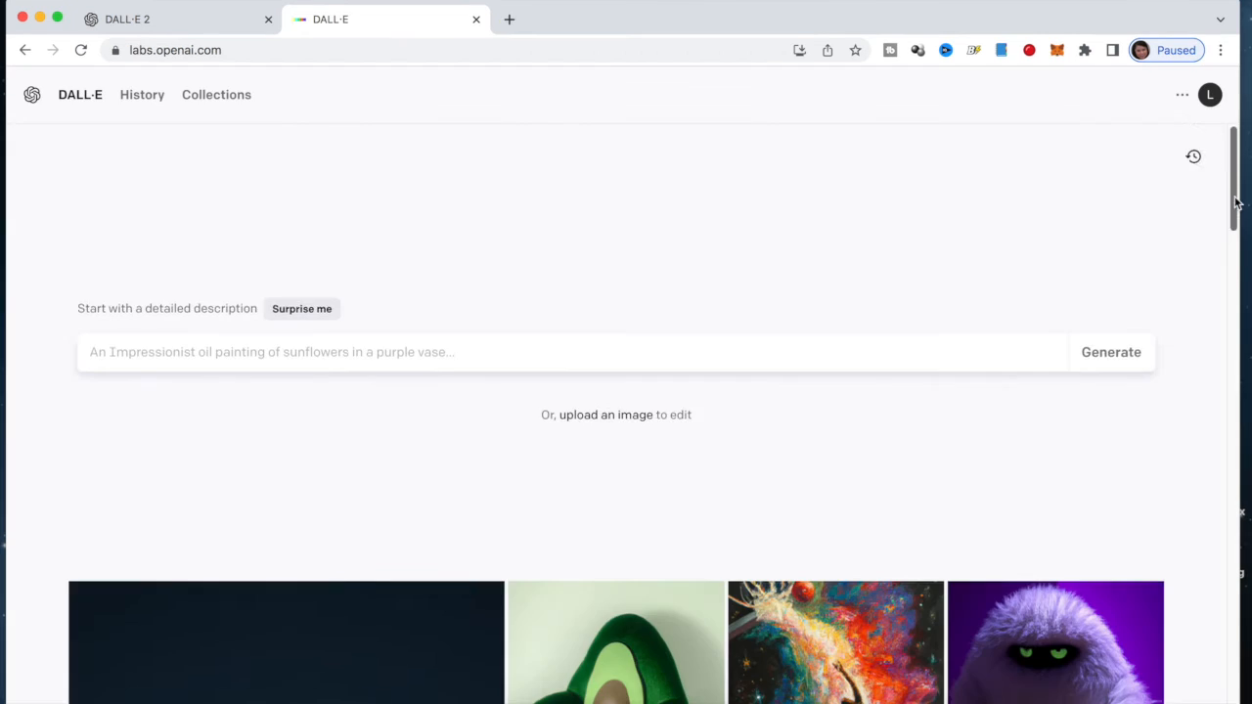
Check the 15 remaining credits in the account menu, then focus the empty prompt box
drag(1235, 202, 1230, 161)
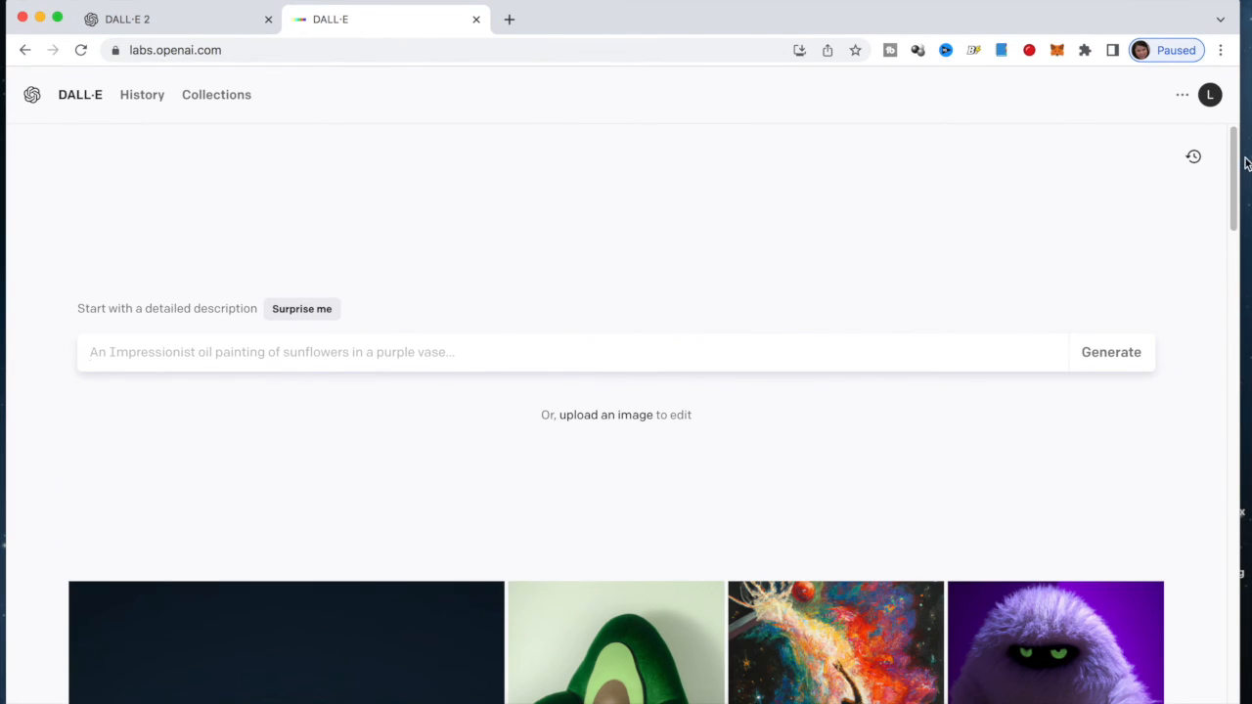
drag(1233, 161, 1212, 89)
click(1209, 97)
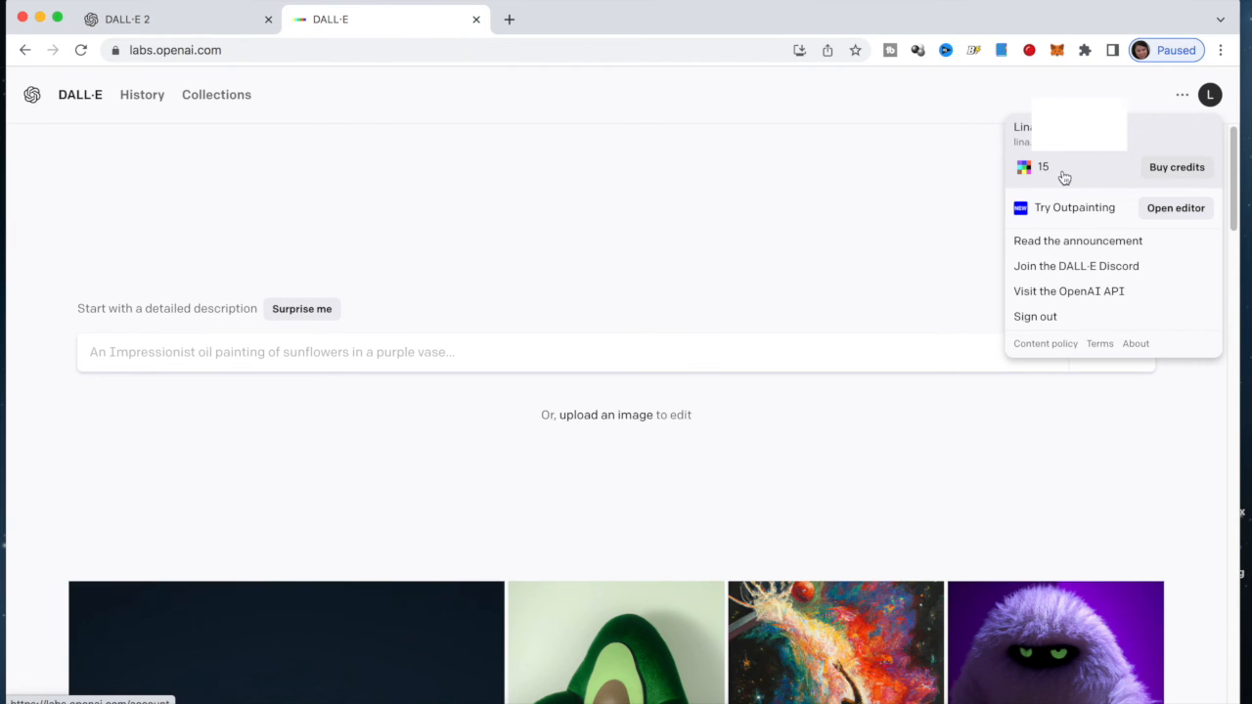
click(501, 228)
click(121, 354)
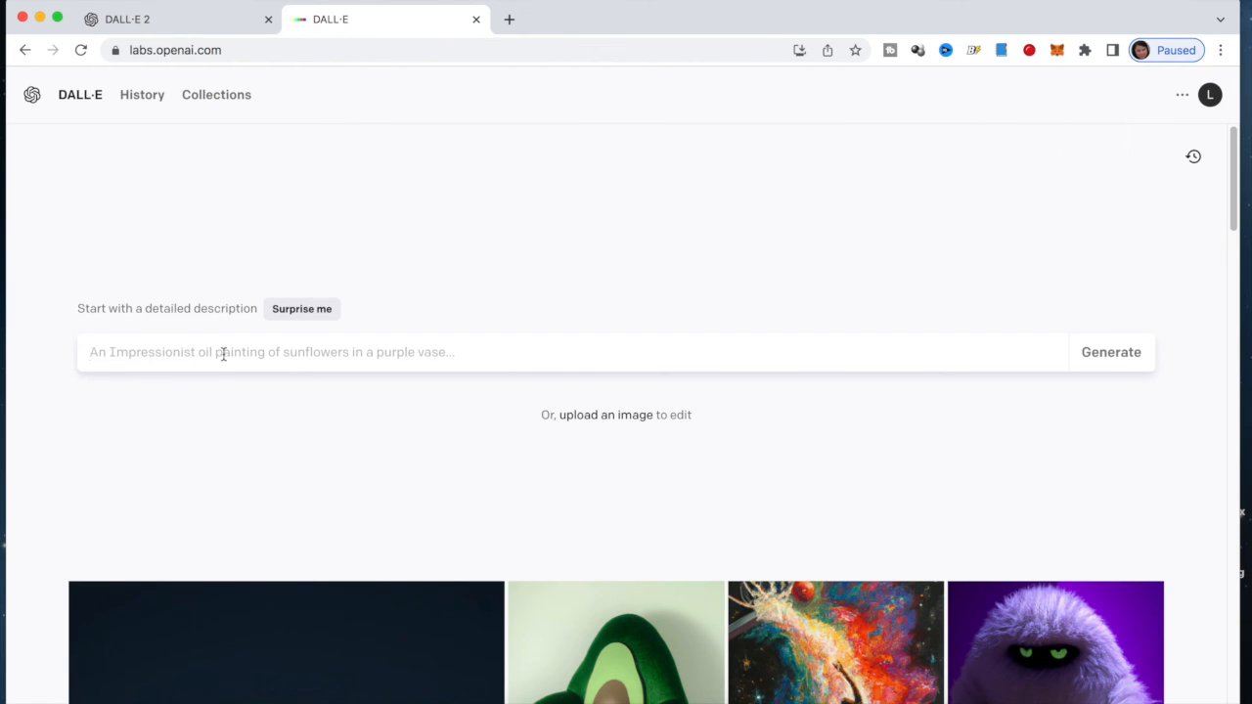
Open the History page and scroll down through the past lion generations
click(144, 98)
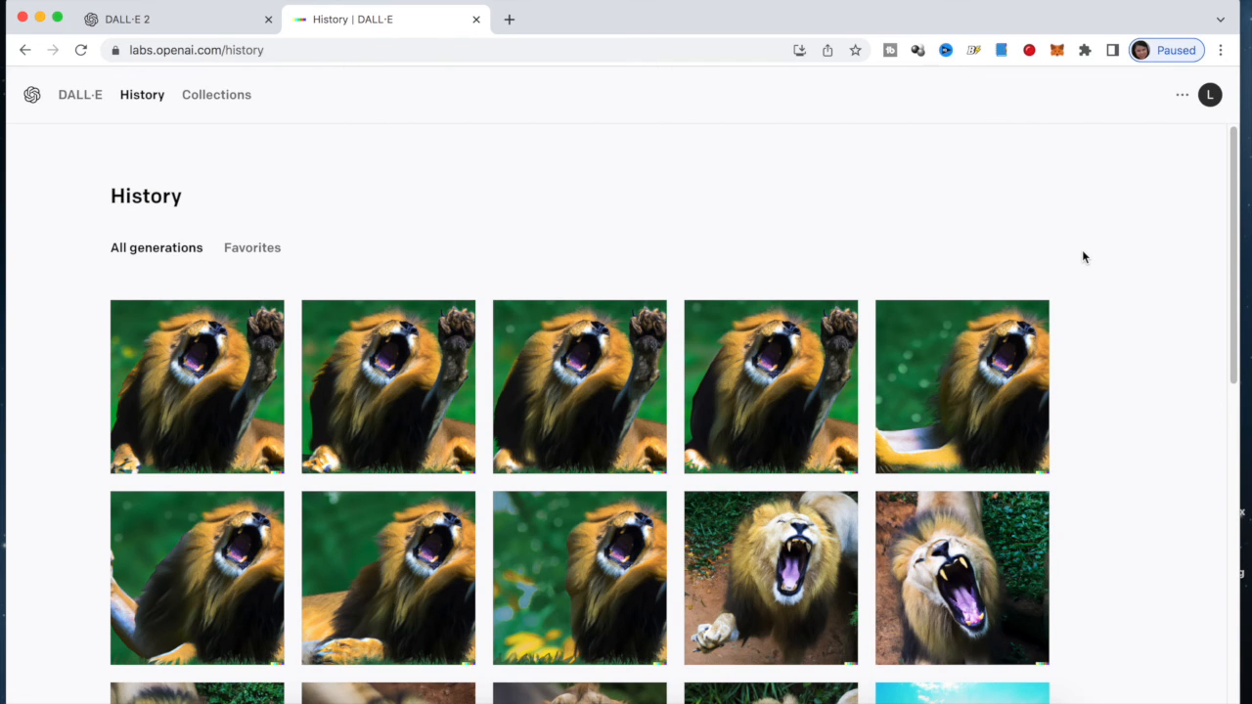
scroll(1082, 253, down, 3)
scroll(1081, 258, down, 4)
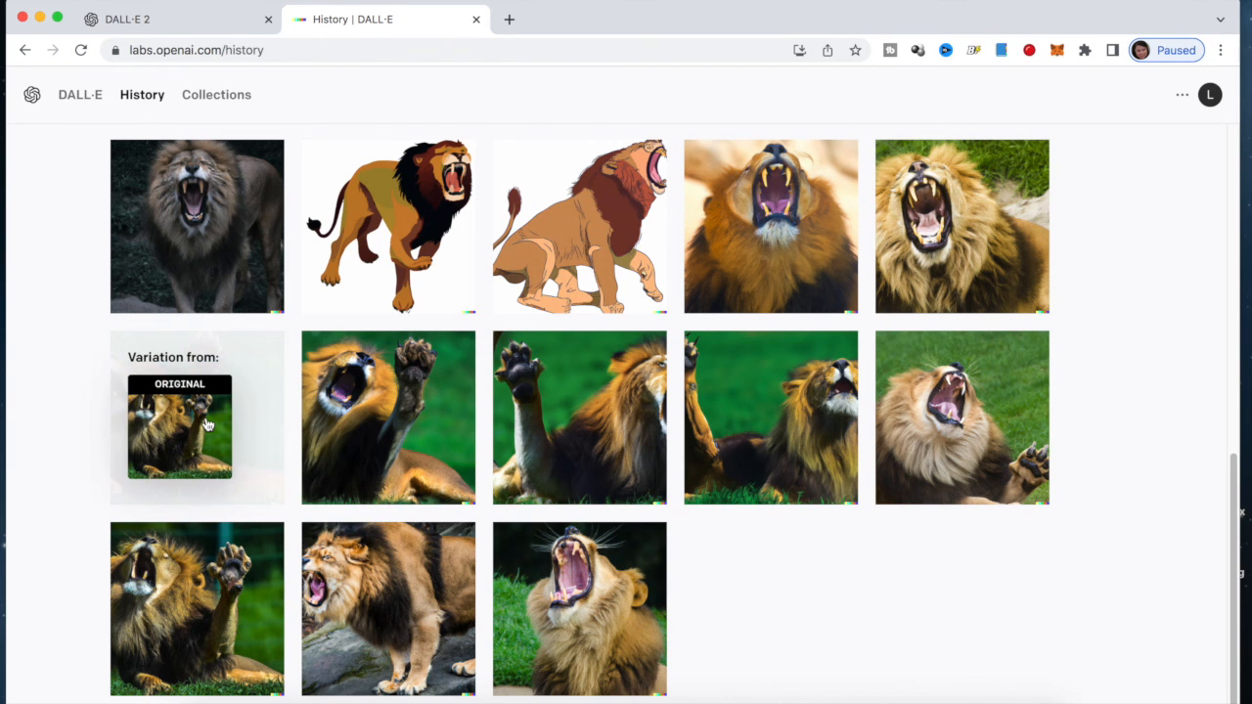
Scroll back through the History grid, reading the prompts of several lion thumbnails
scroll(978, 264, up, 1)
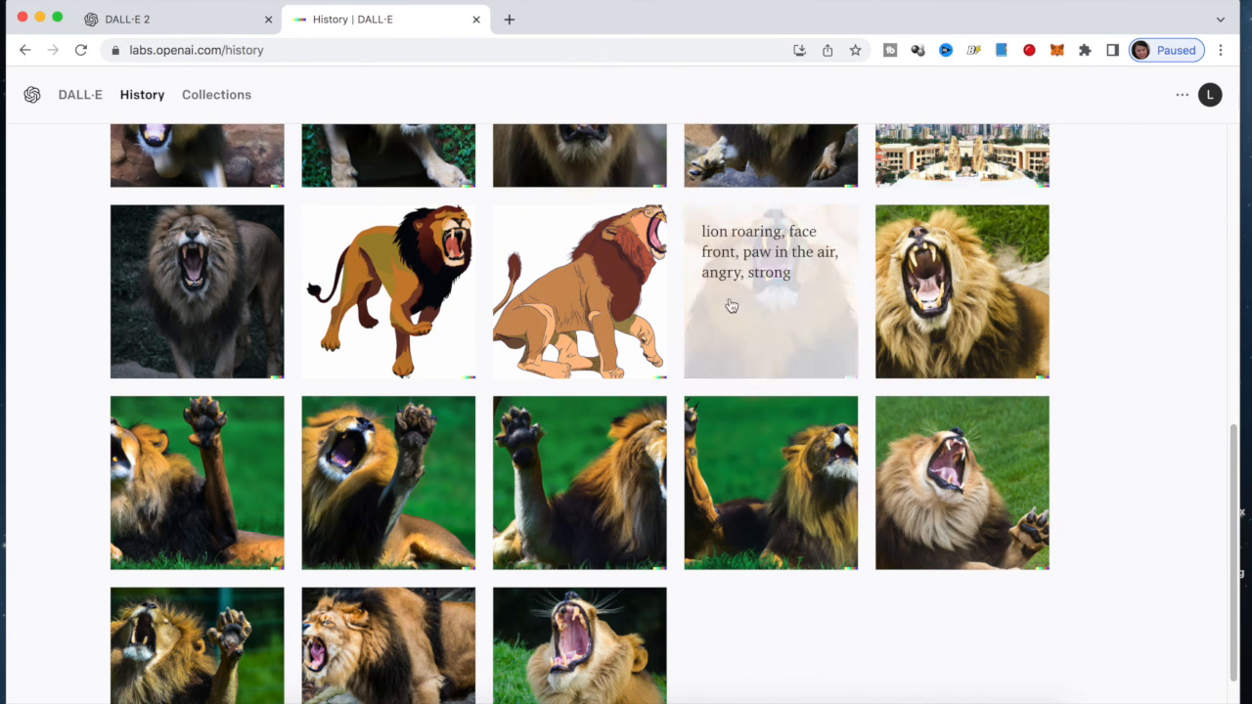
scroll(407, 285, up, 3)
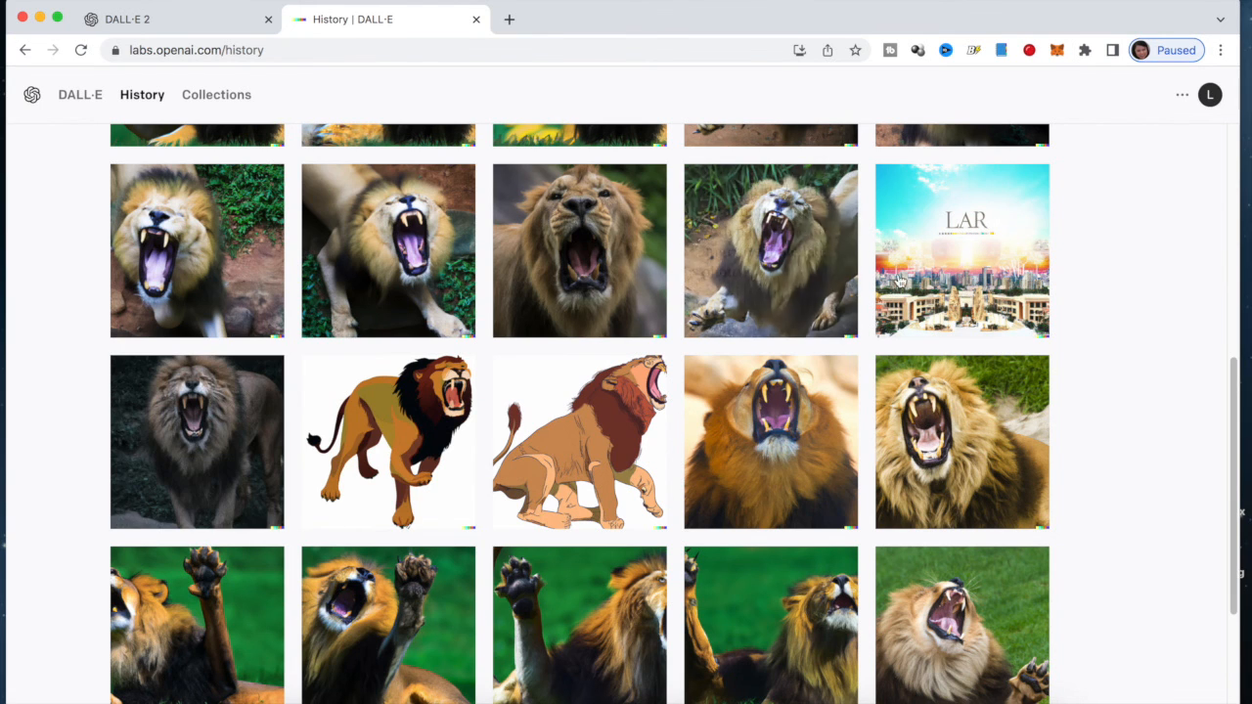
scroll(1078, 260, up, 2)
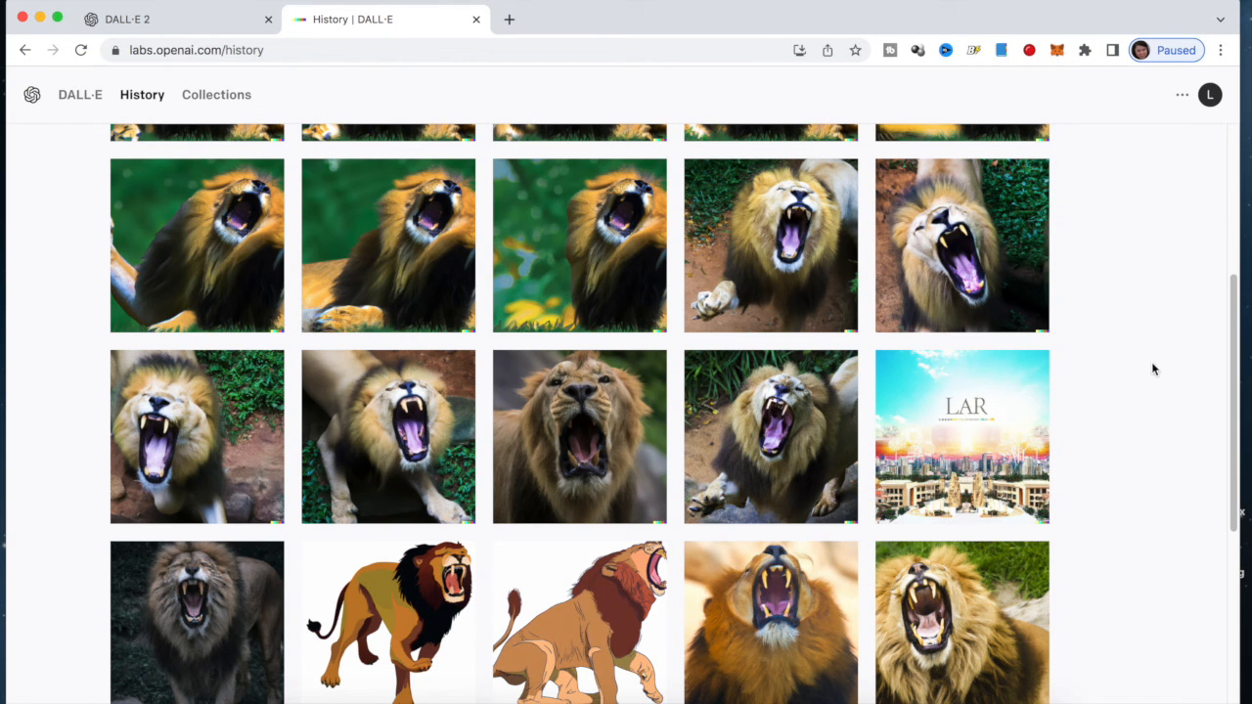
scroll(1158, 372, up, 1)
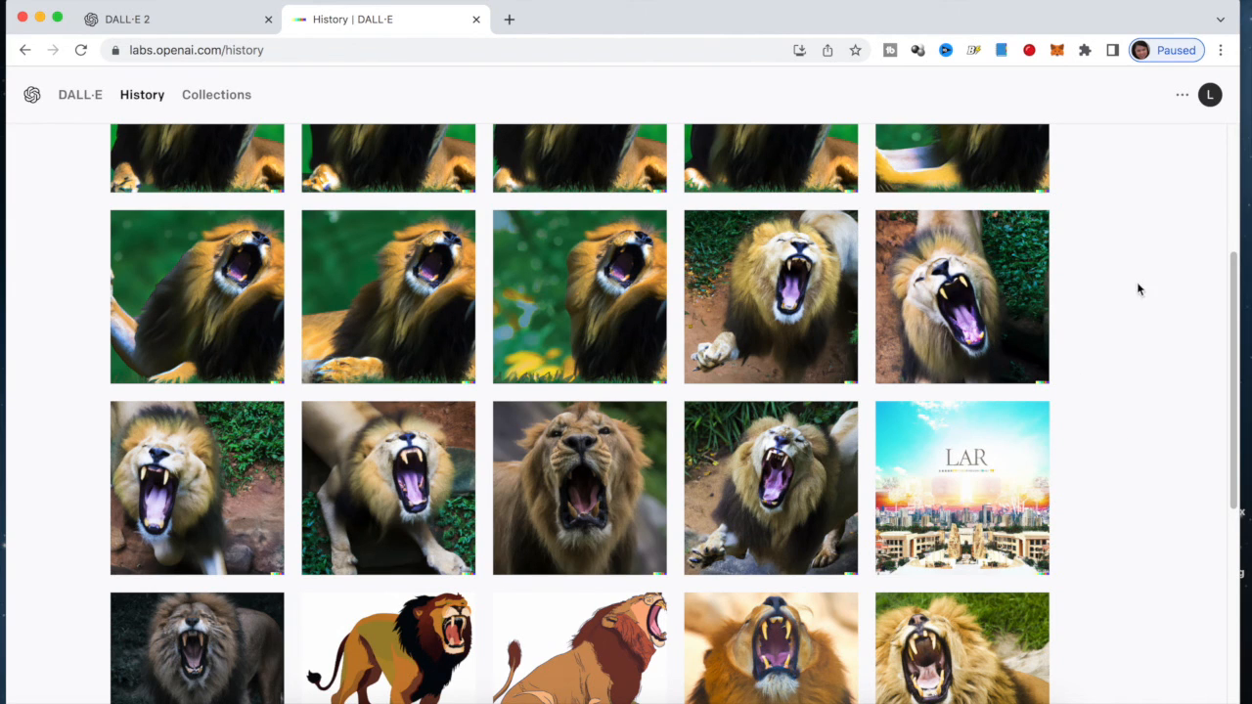
mouse_move(1013, 428)
scroll(204, 446, up, 2)
mouse_move(217, 311)
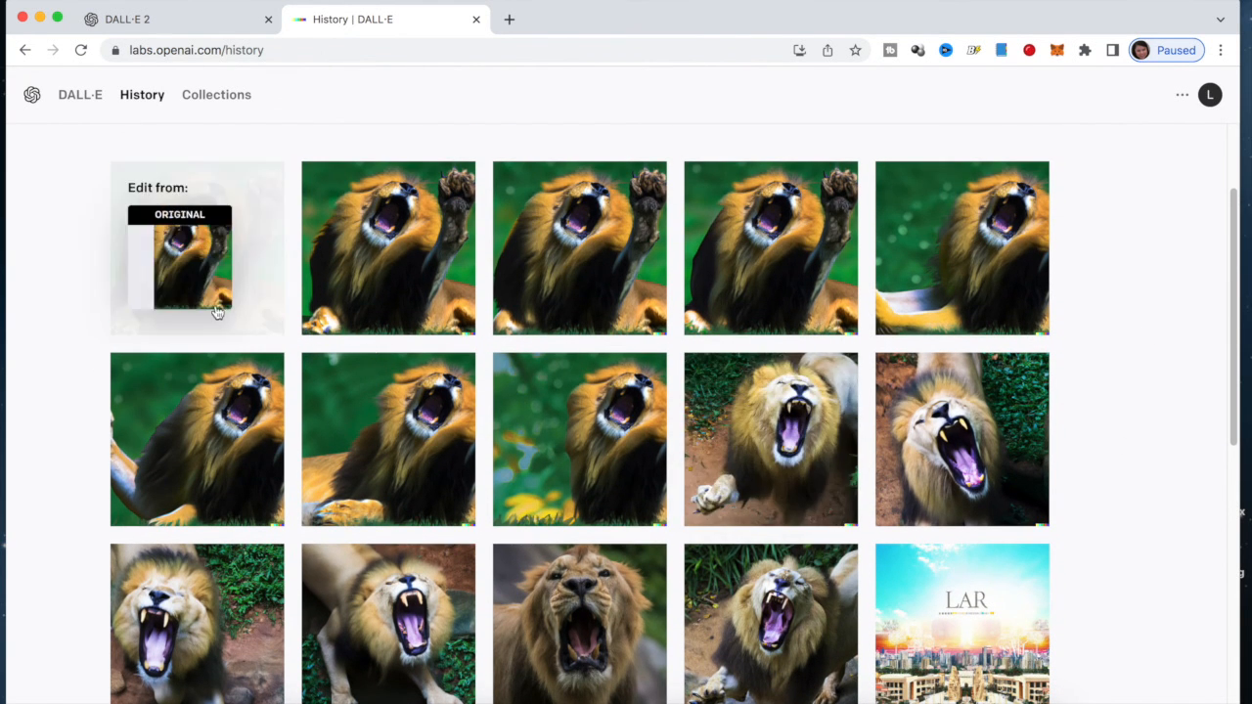
scroll(818, 624, down, 5)
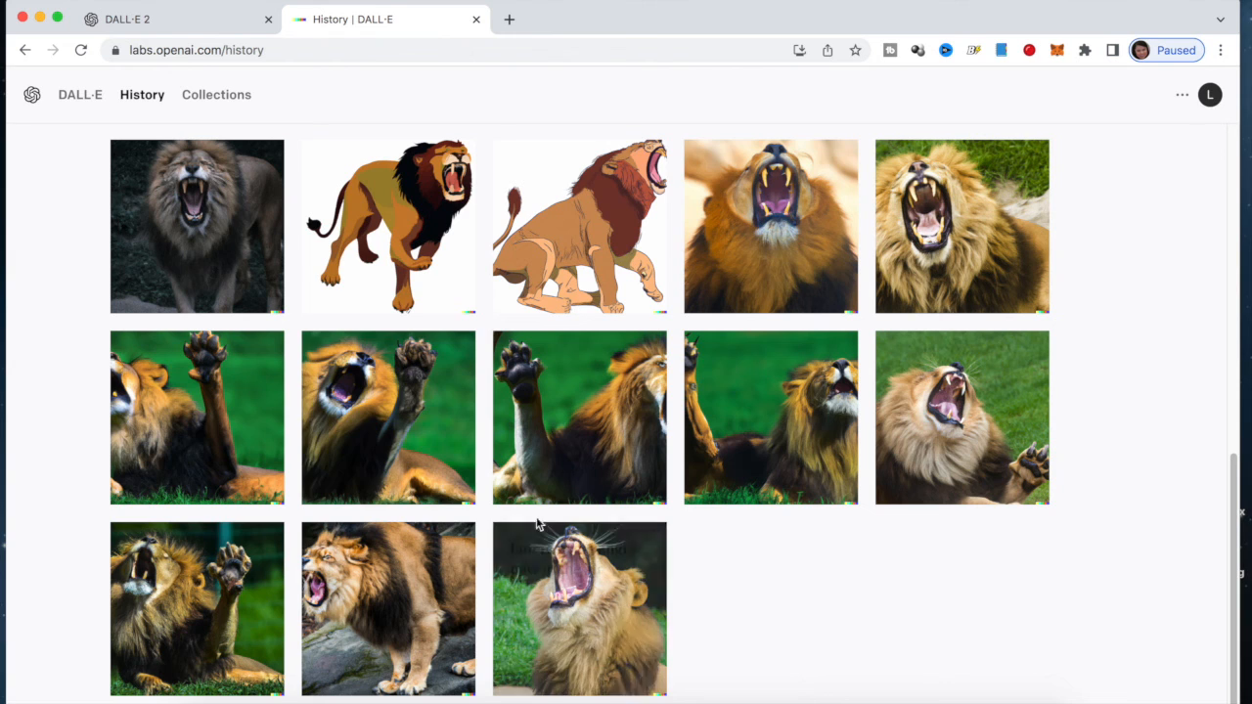
mouse_move(365, 396)
click(369, 436)
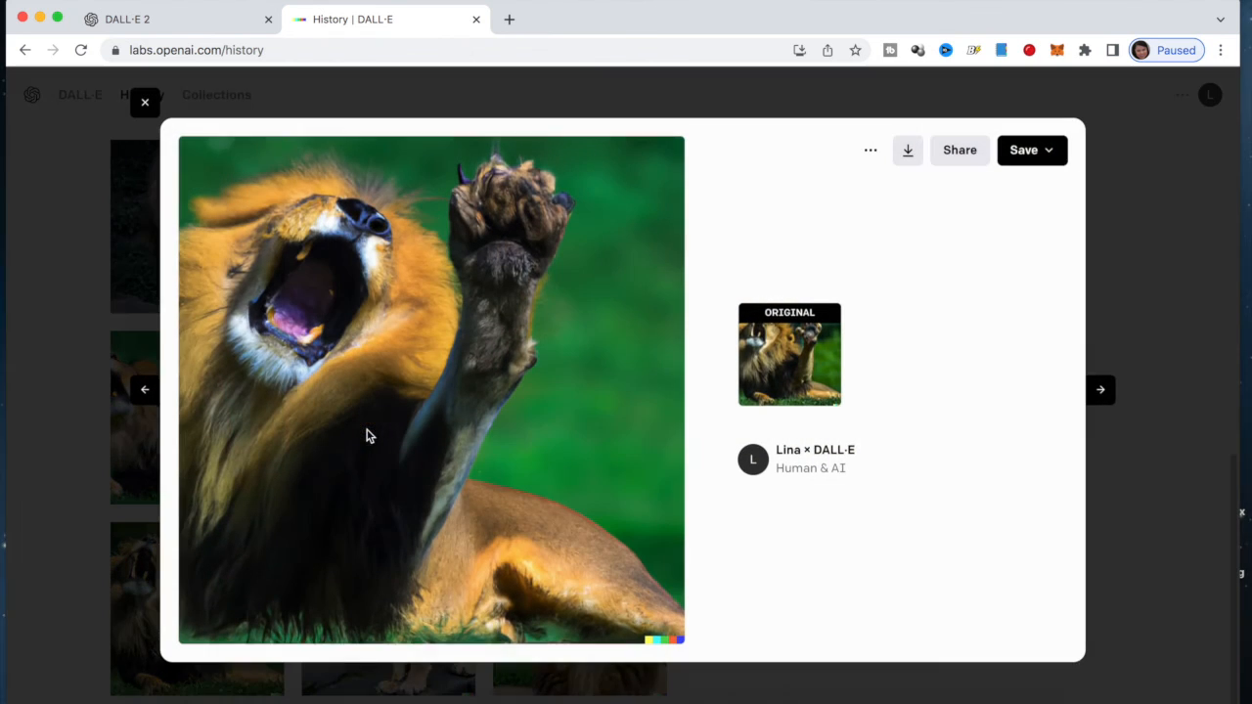
click(142, 103)
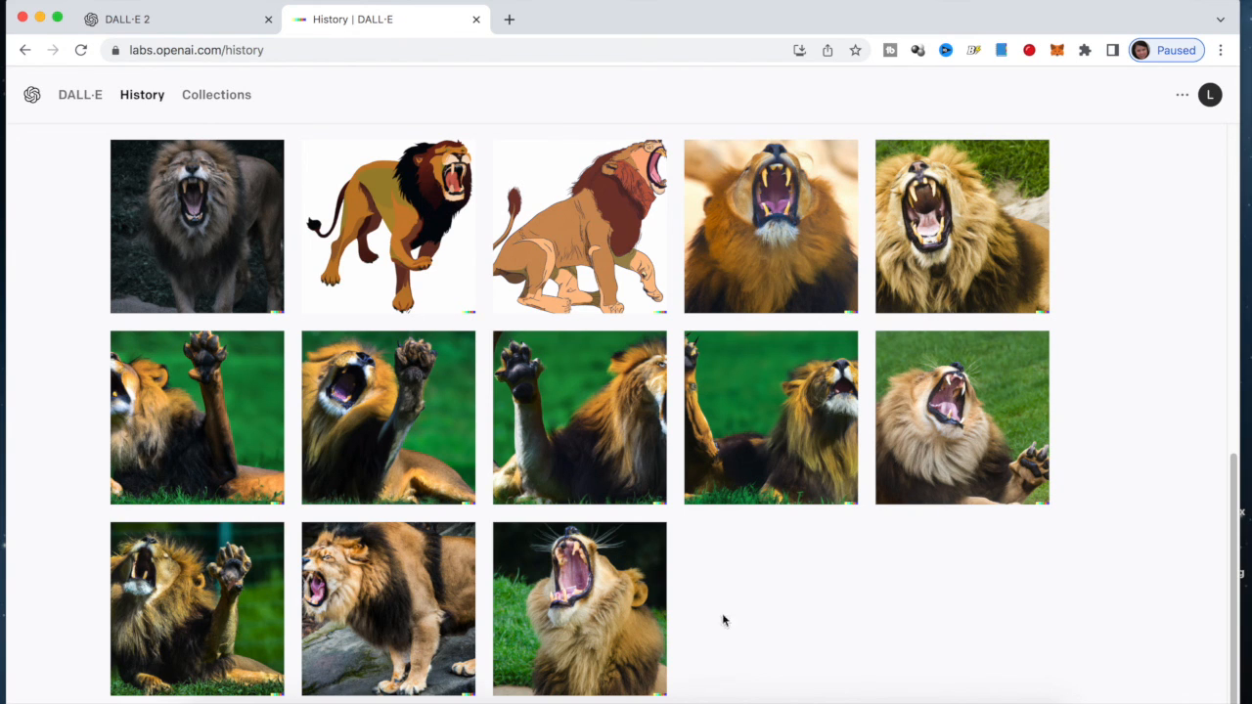
mouse_move(612, 611)
click(83, 102)
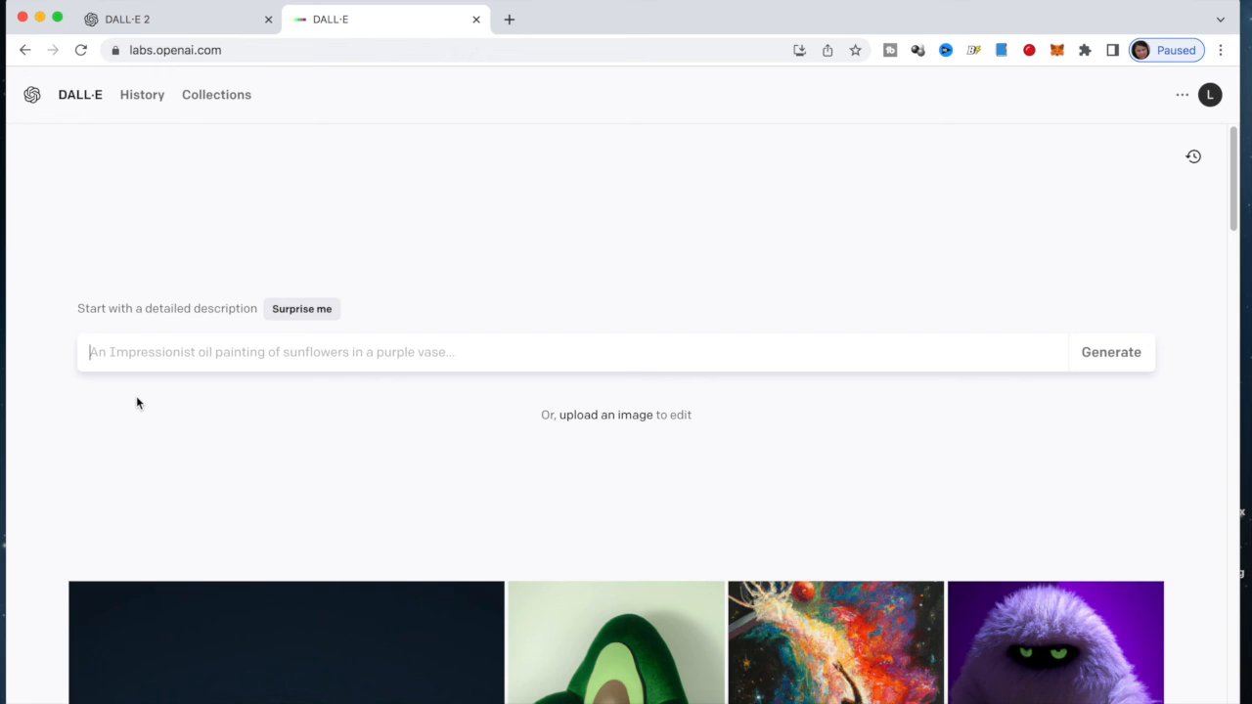
Generate four images from the prompt 'lion roaring, angry, paw in the air'
text(lio)
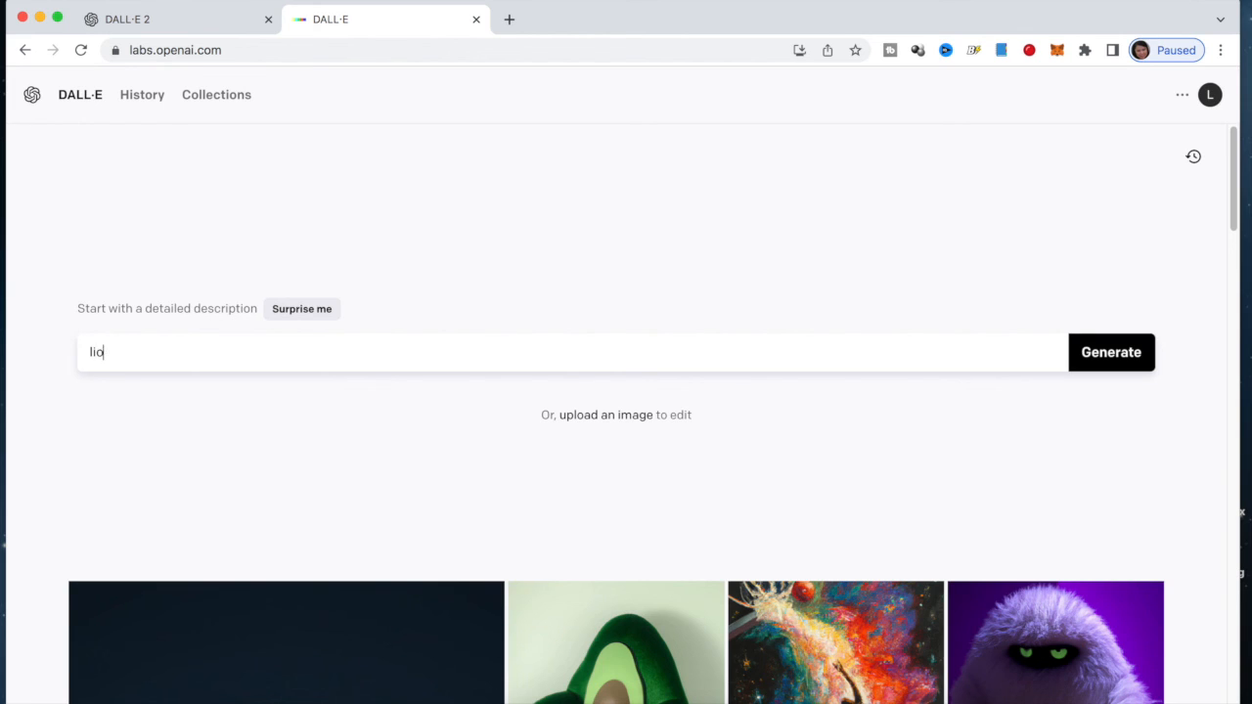
text(n roaring)
text(, angry, pa)
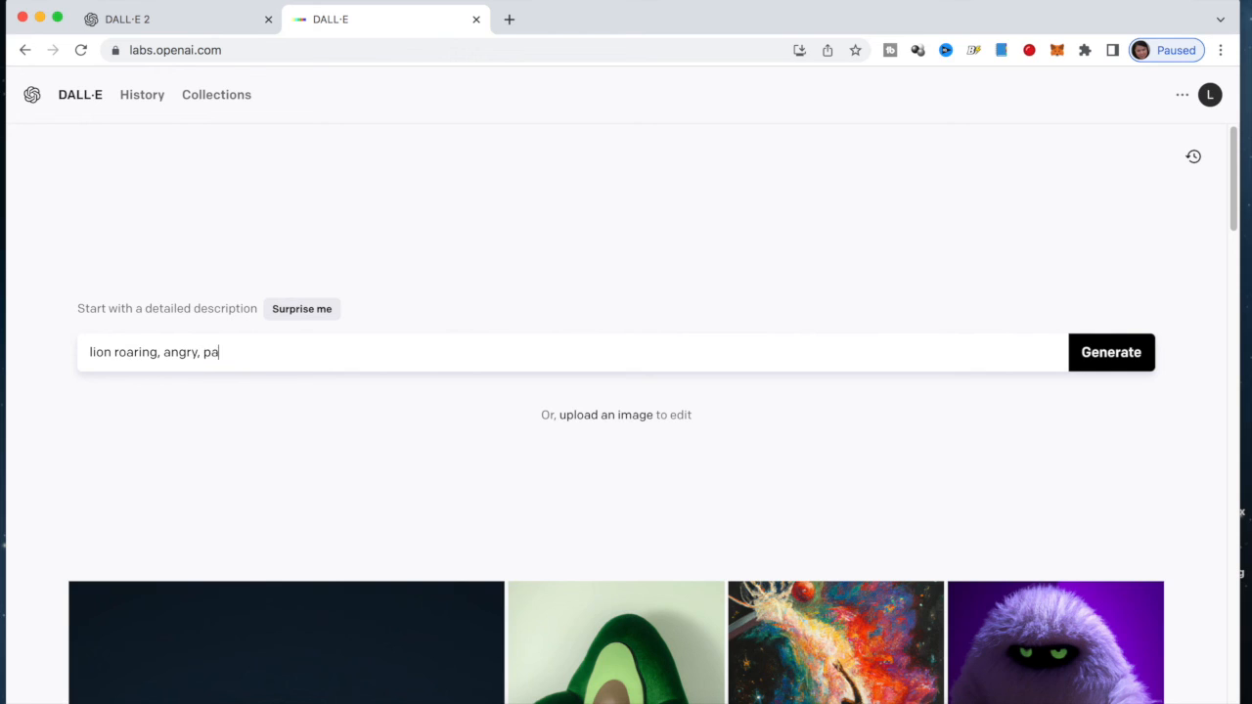
text(w in the air)
click(1134, 364)
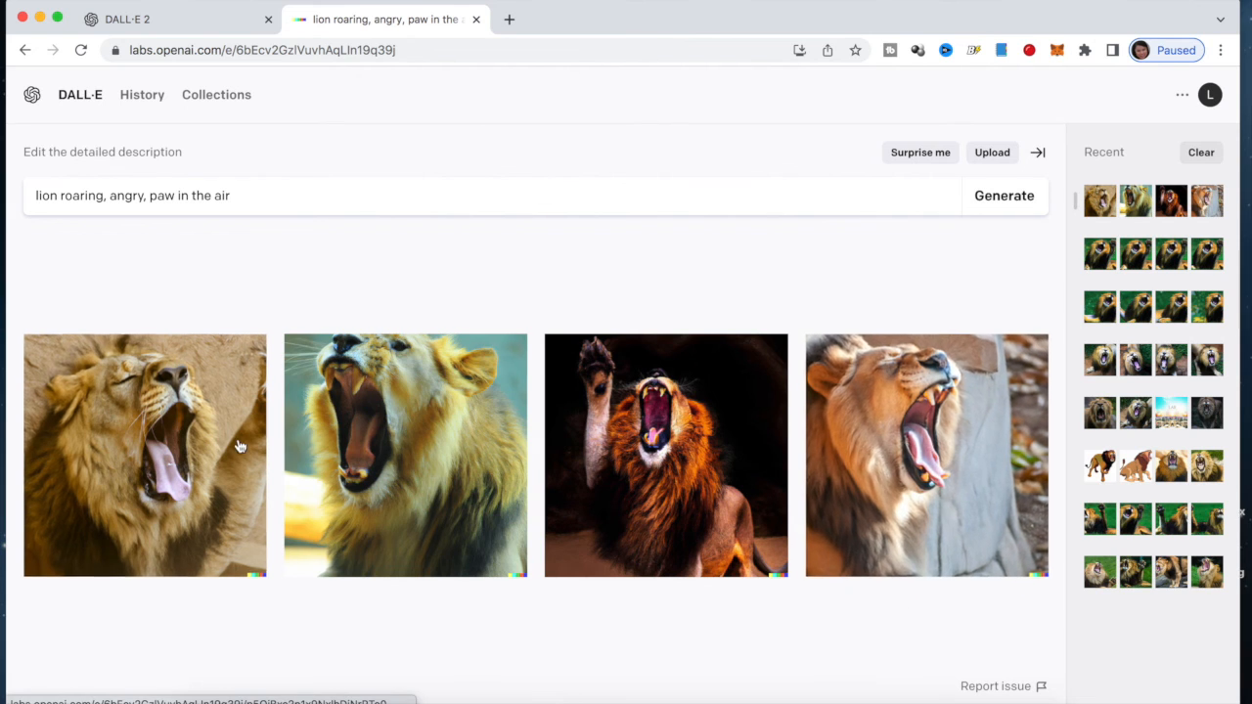
Review the results and create variations of the dark-background lion with a raised paw
click(195, 476)
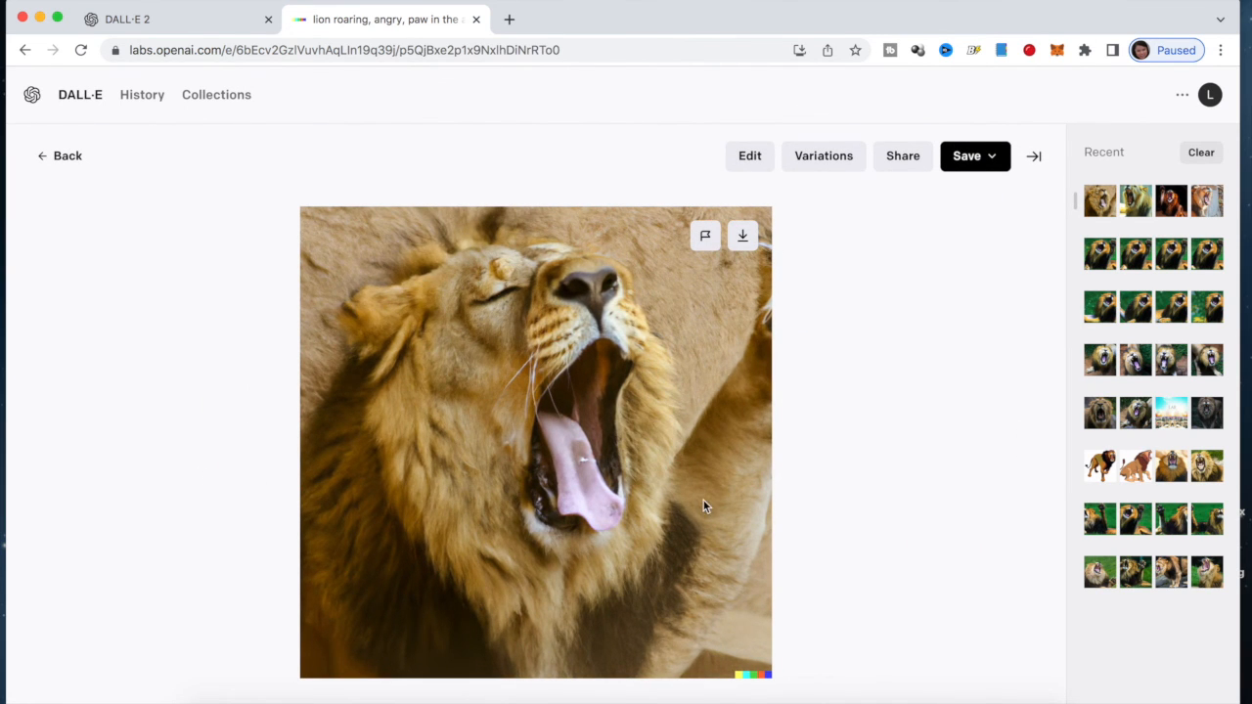
click(1032, 441)
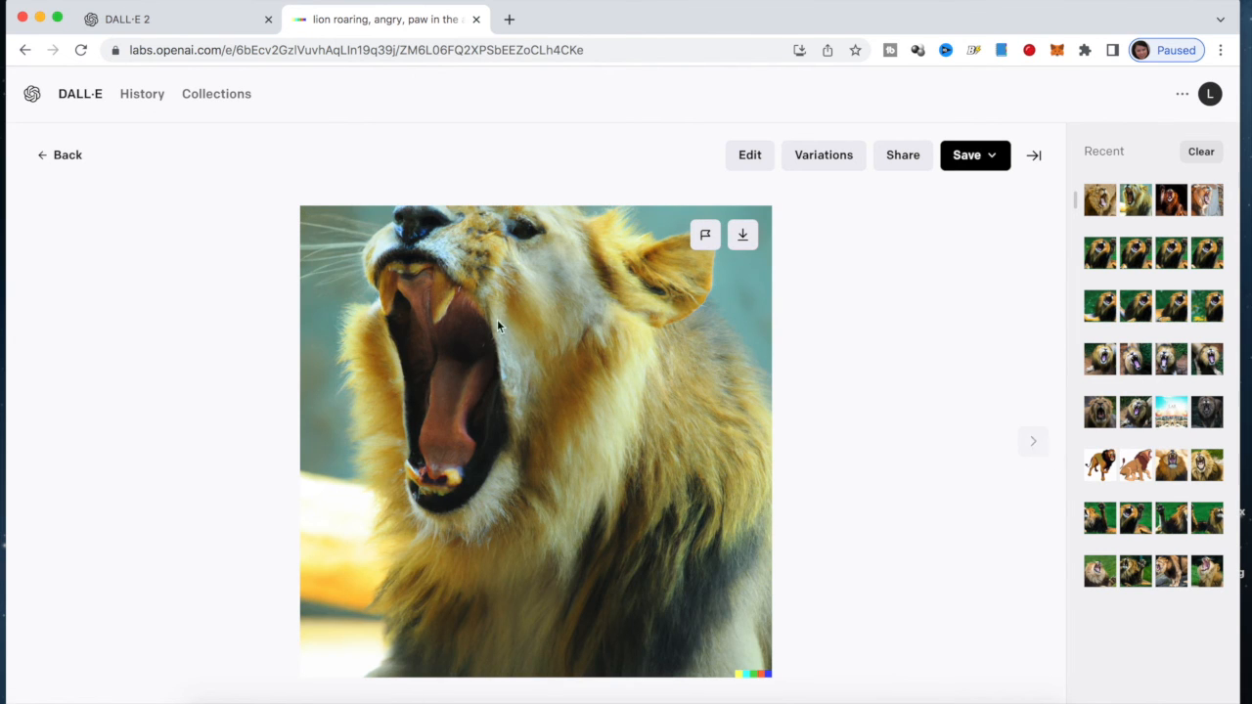
click(62, 154)
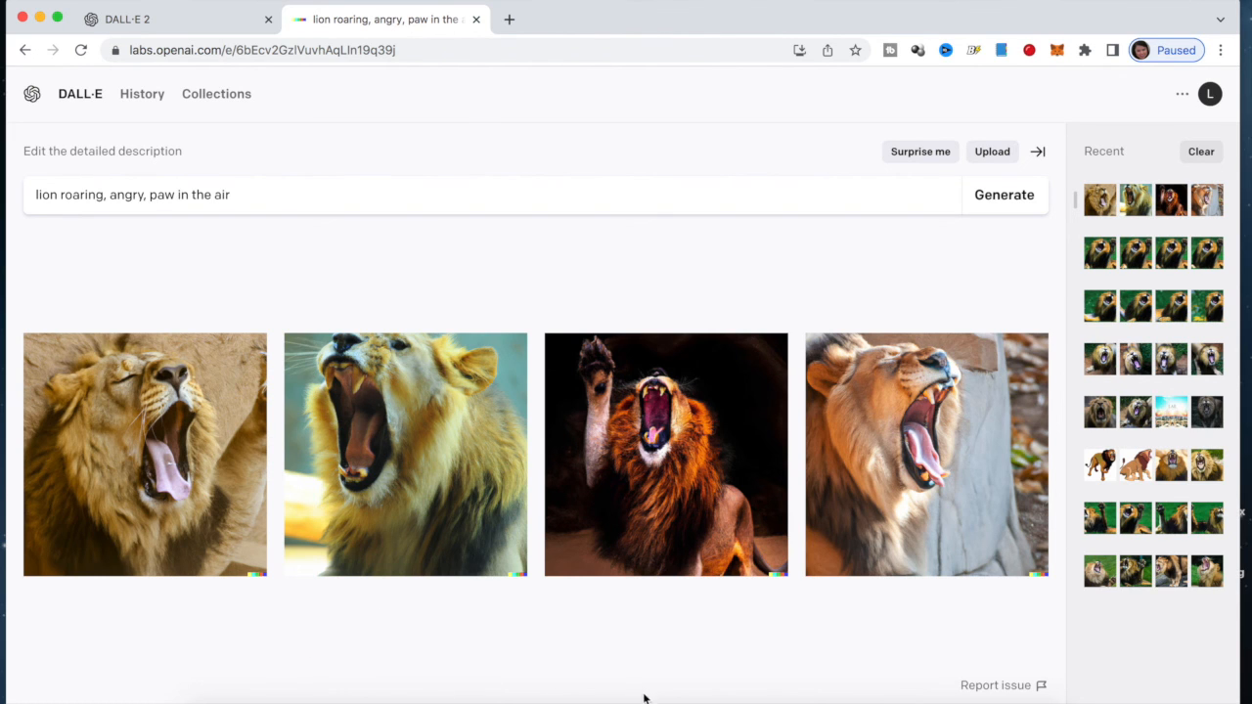
click(671, 480)
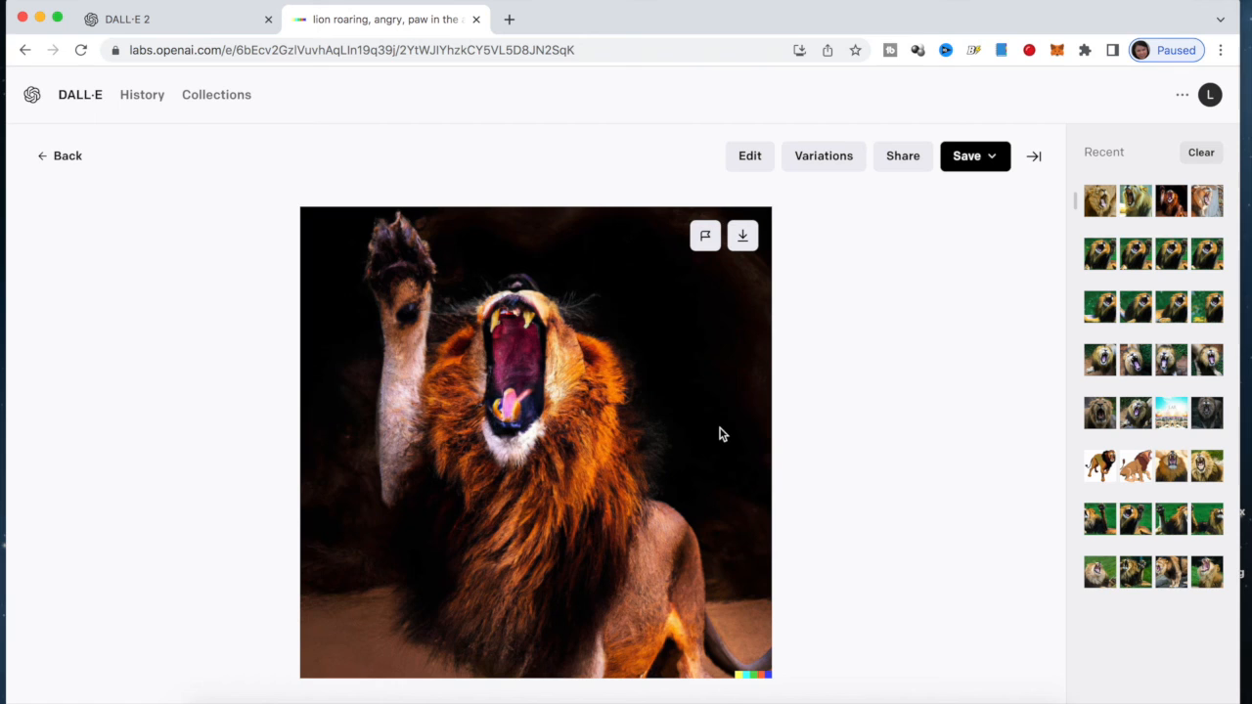
click(824, 164)
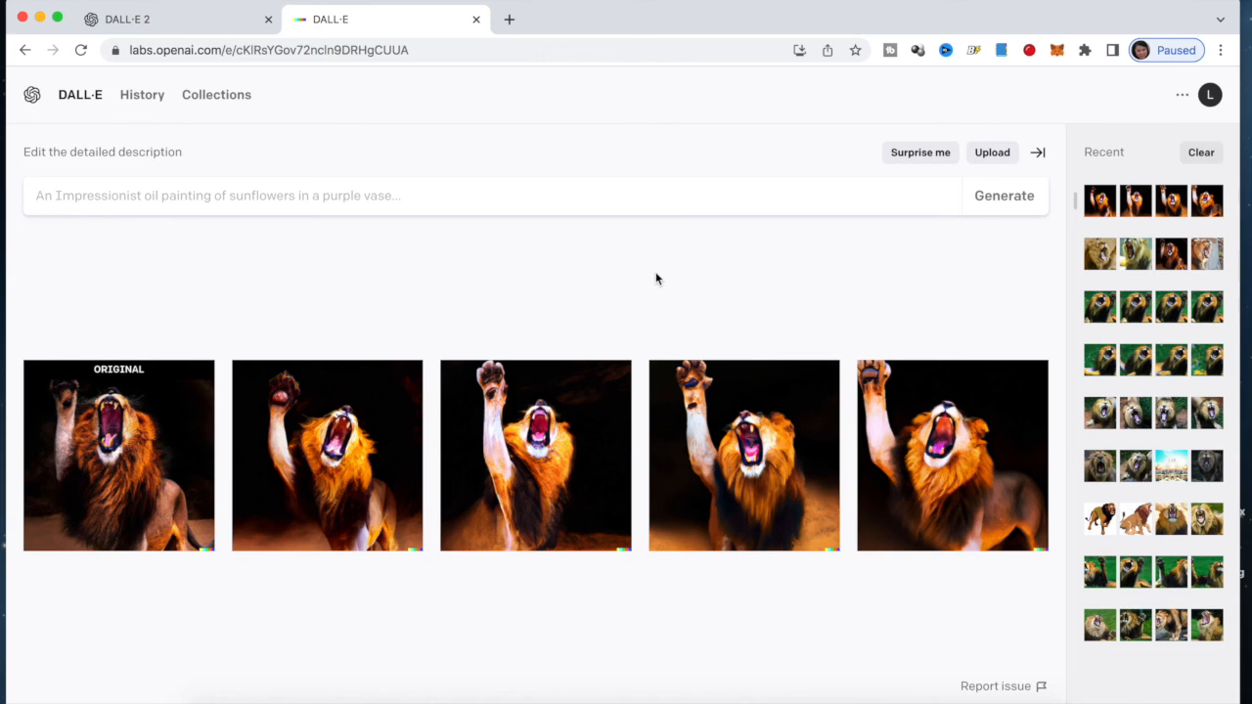
Begin a new description with 'lion roaring', then return to the History page
click(497, 191)
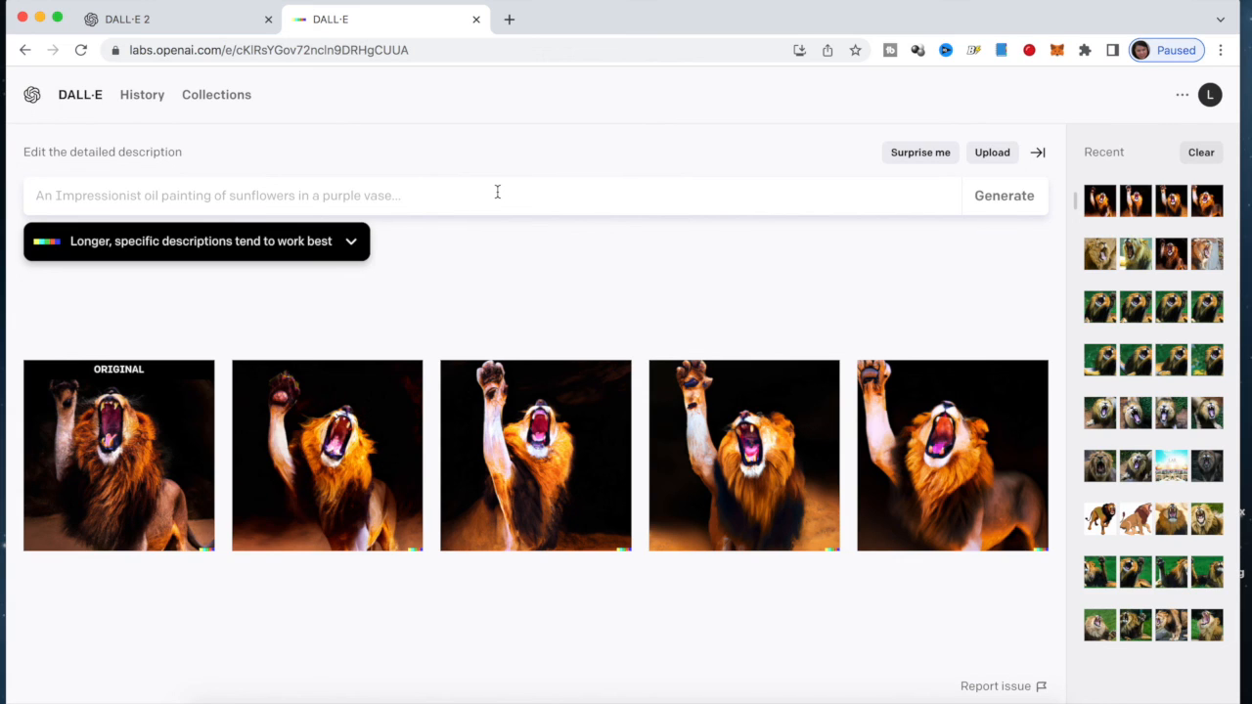
text(lion ro)
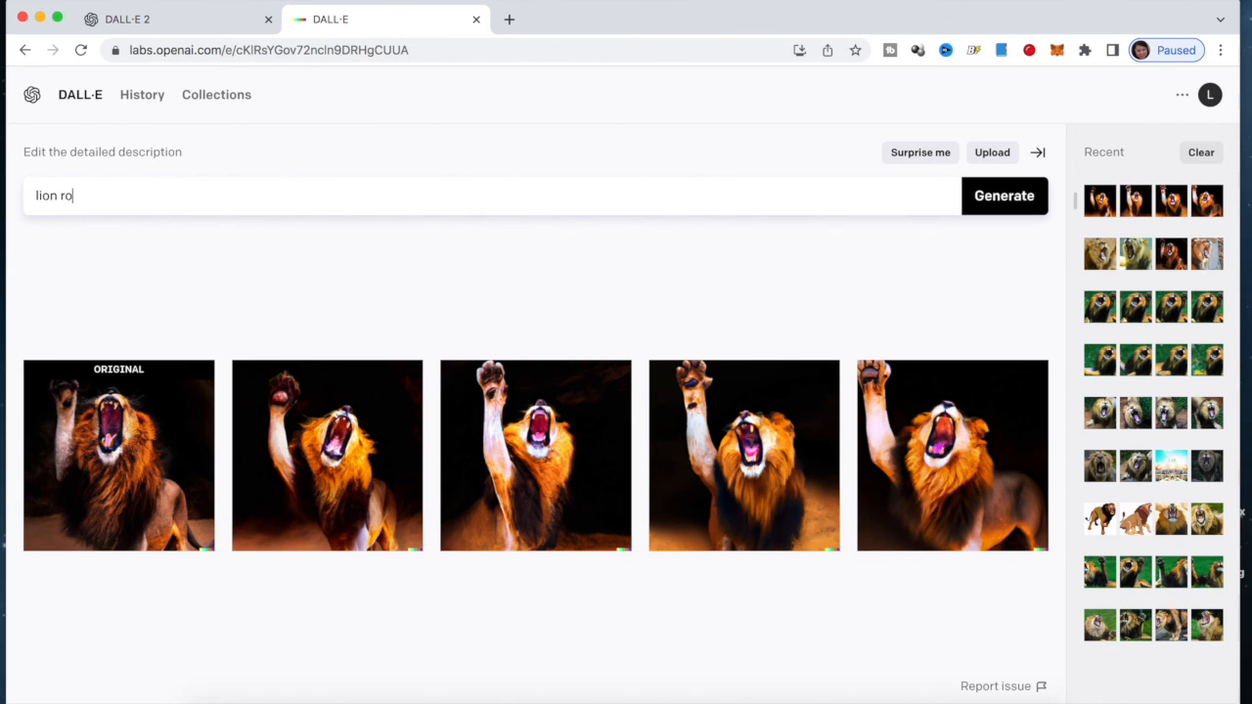
text(aring, face front, angry, strong, paw in the air)
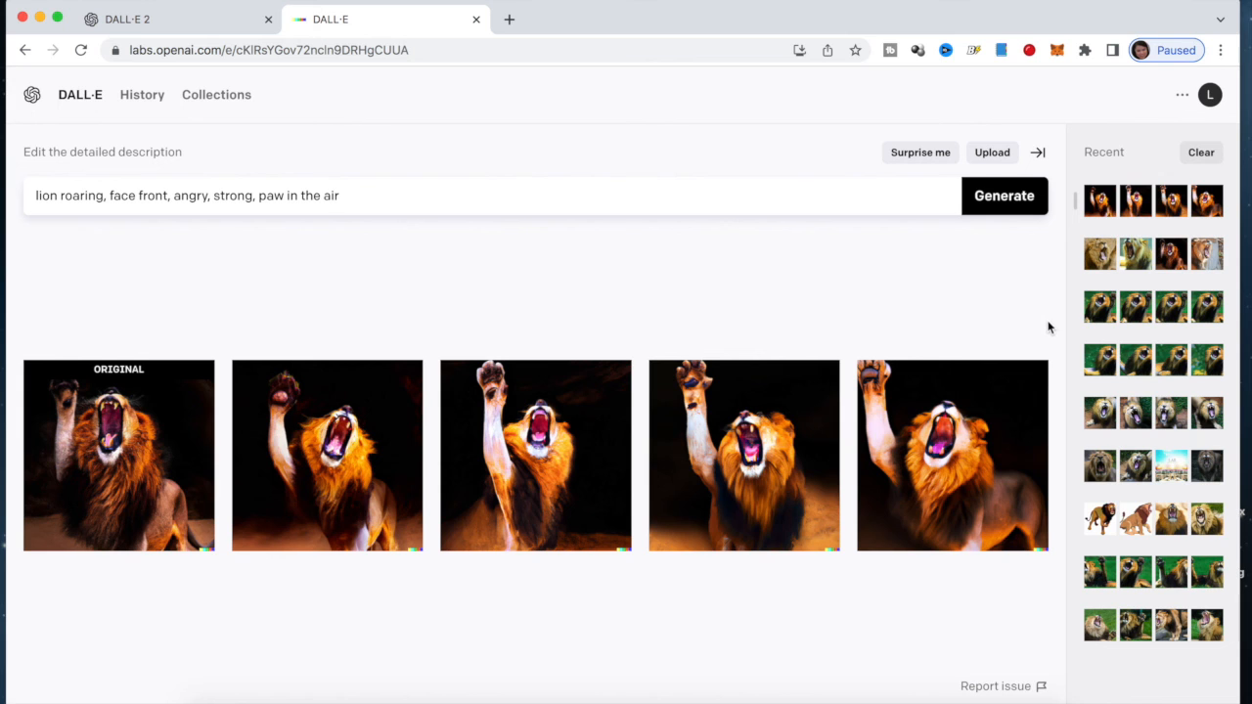
click(150, 106)
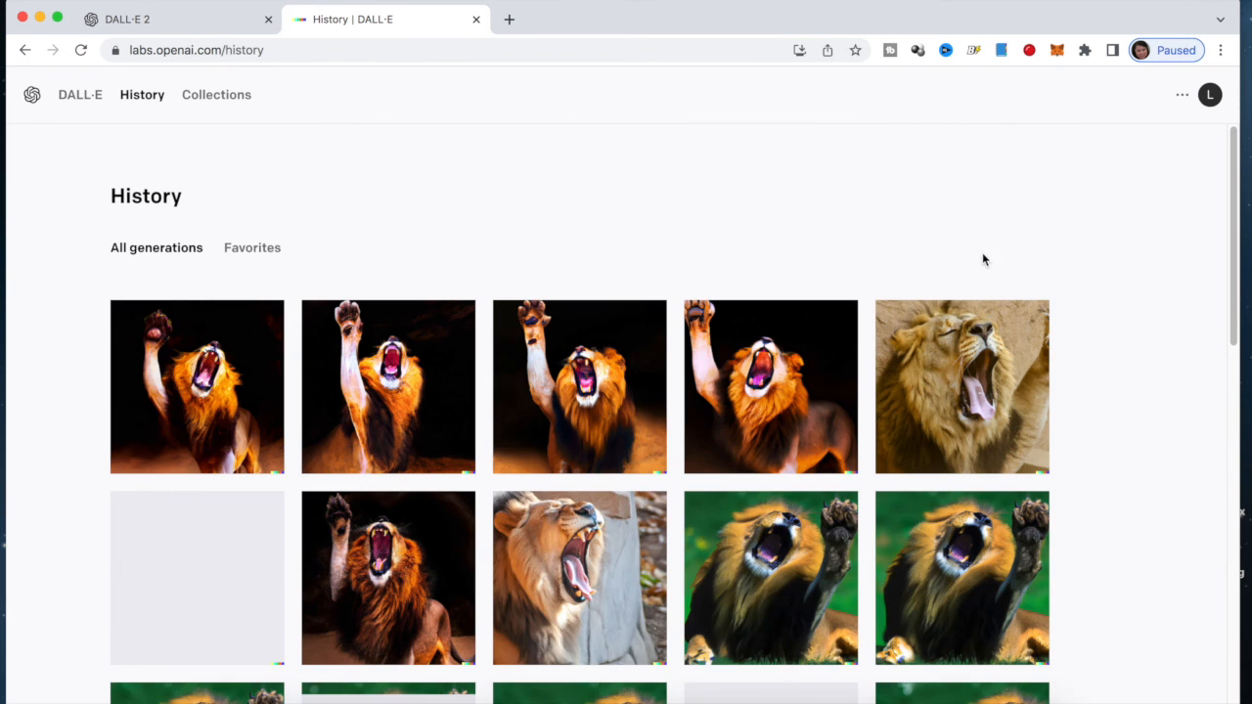
Scroll the History grid and view the cartoon lion generation enlarged
scroll(982, 259, down, 10)
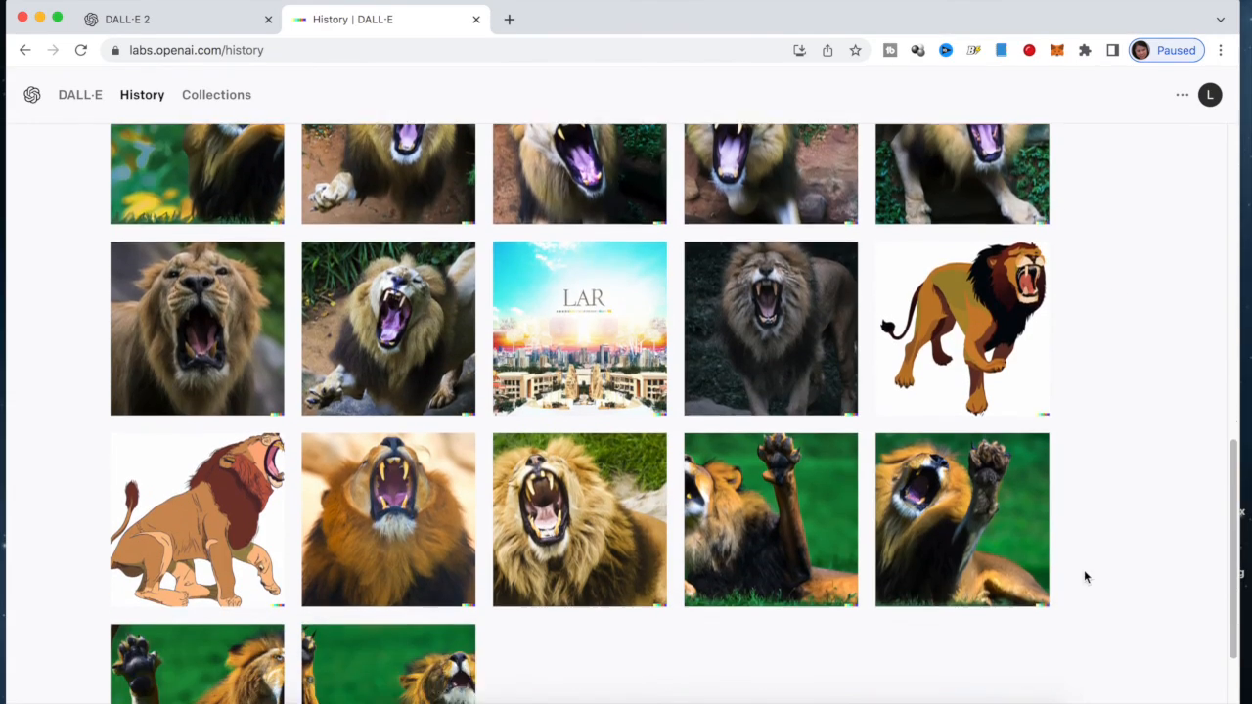
scroll(713, 584, down, 3)
scroll(662, 596, down, 2)
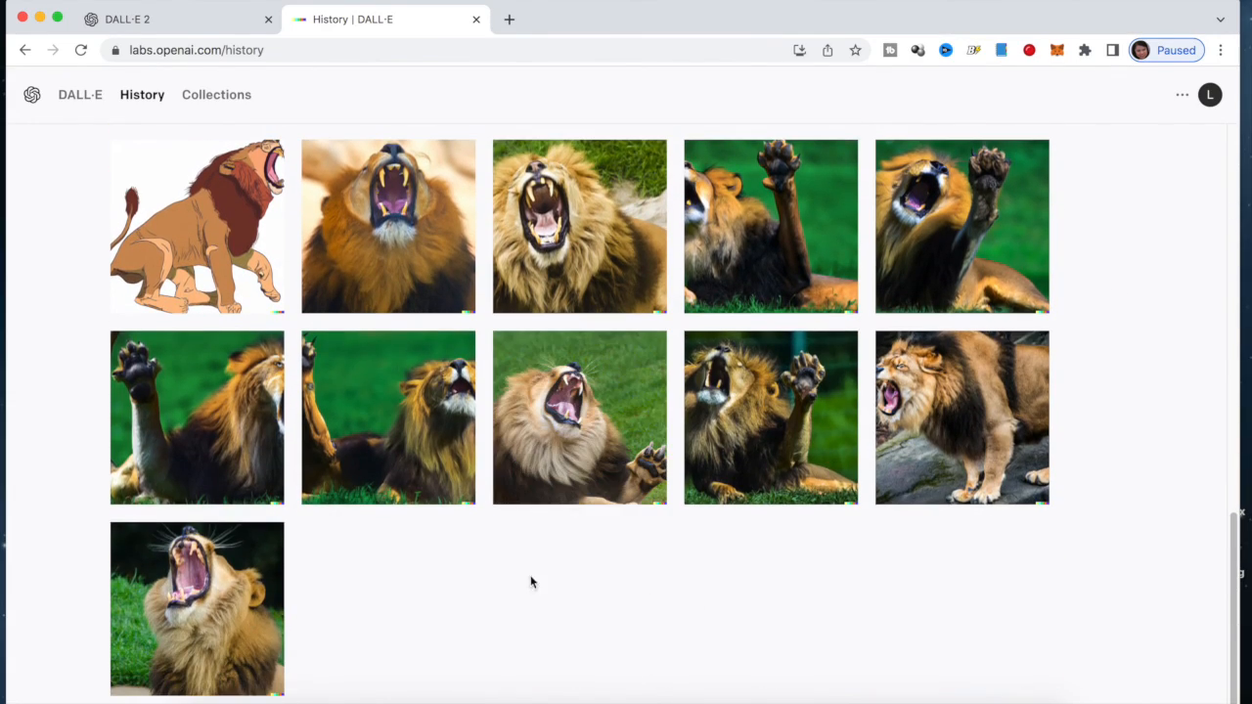
scroll(244, 469, up, 3)
click(246, 387)
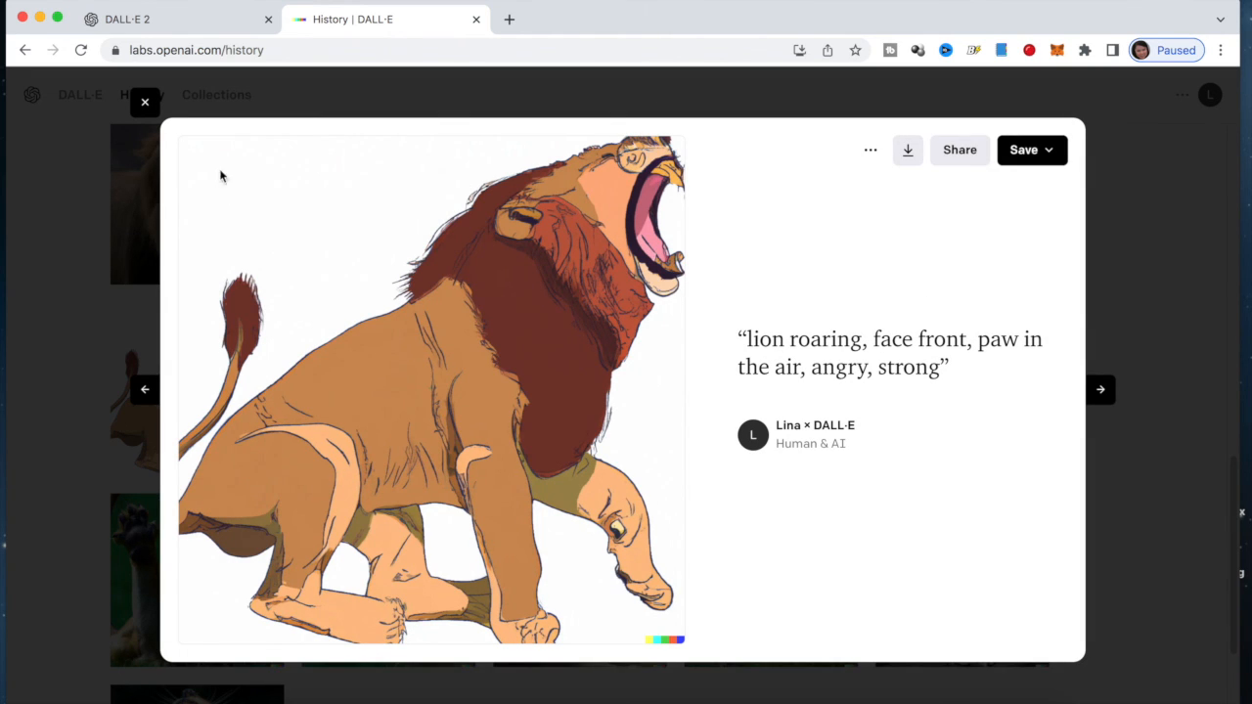
click(143, 103)
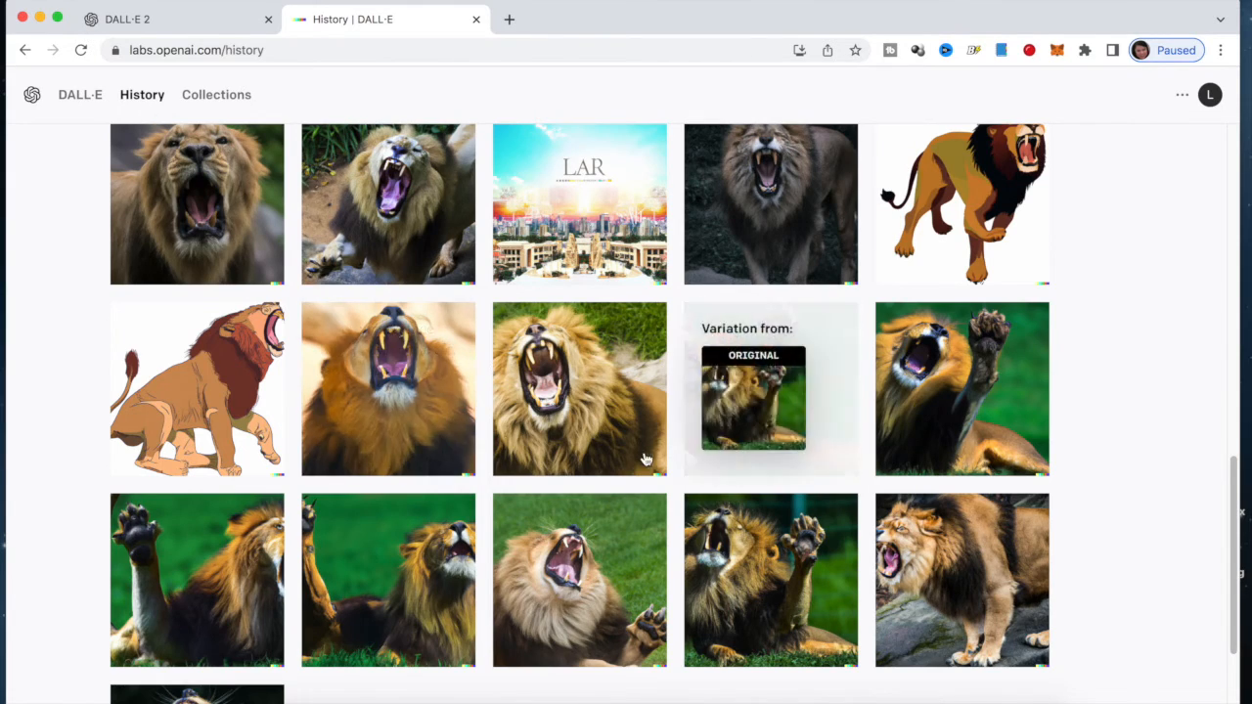
Scroll further and inspect the LAR city image with its prompt
scroll(590, 416, up, 1)
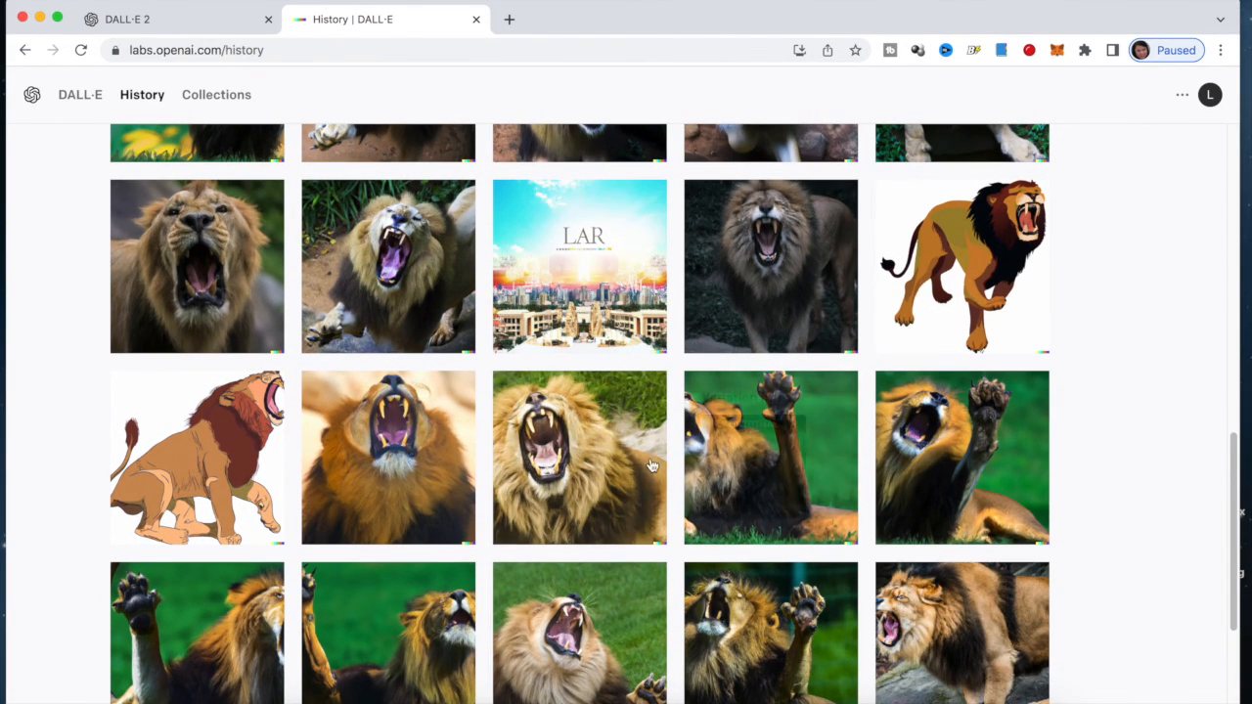
scroll(411, 460, up, 3)
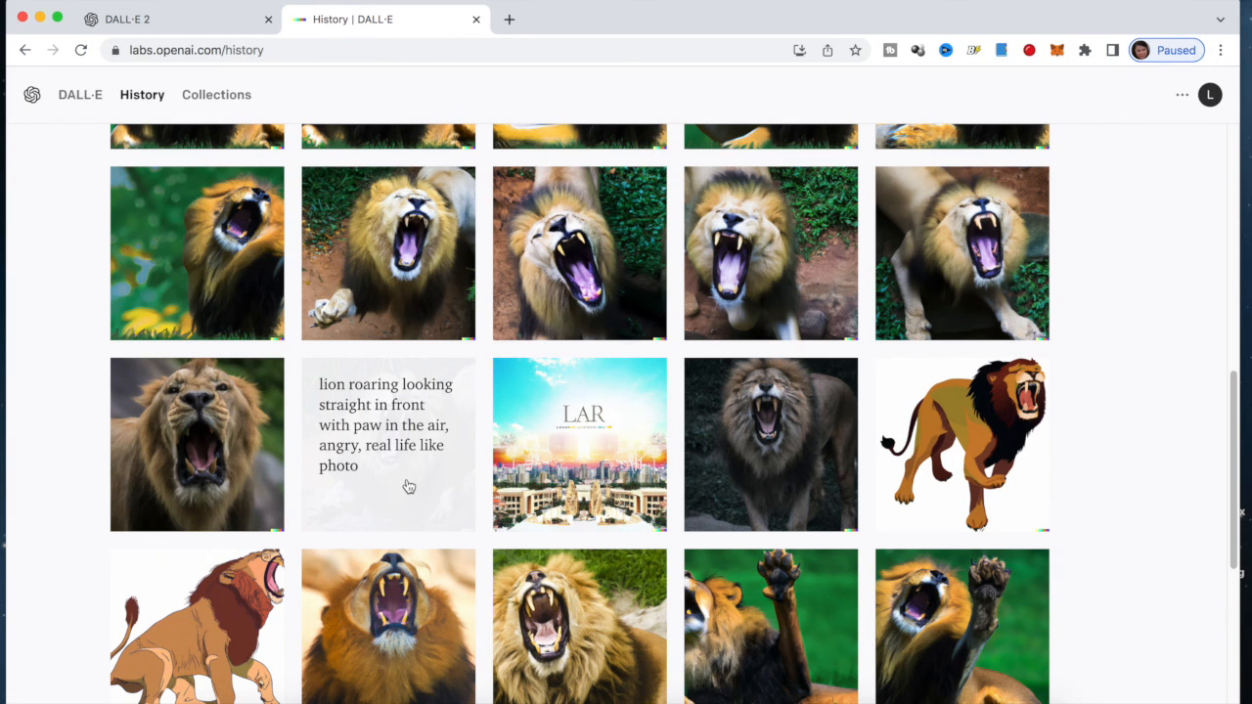
scroll(411, 487, up, 1)
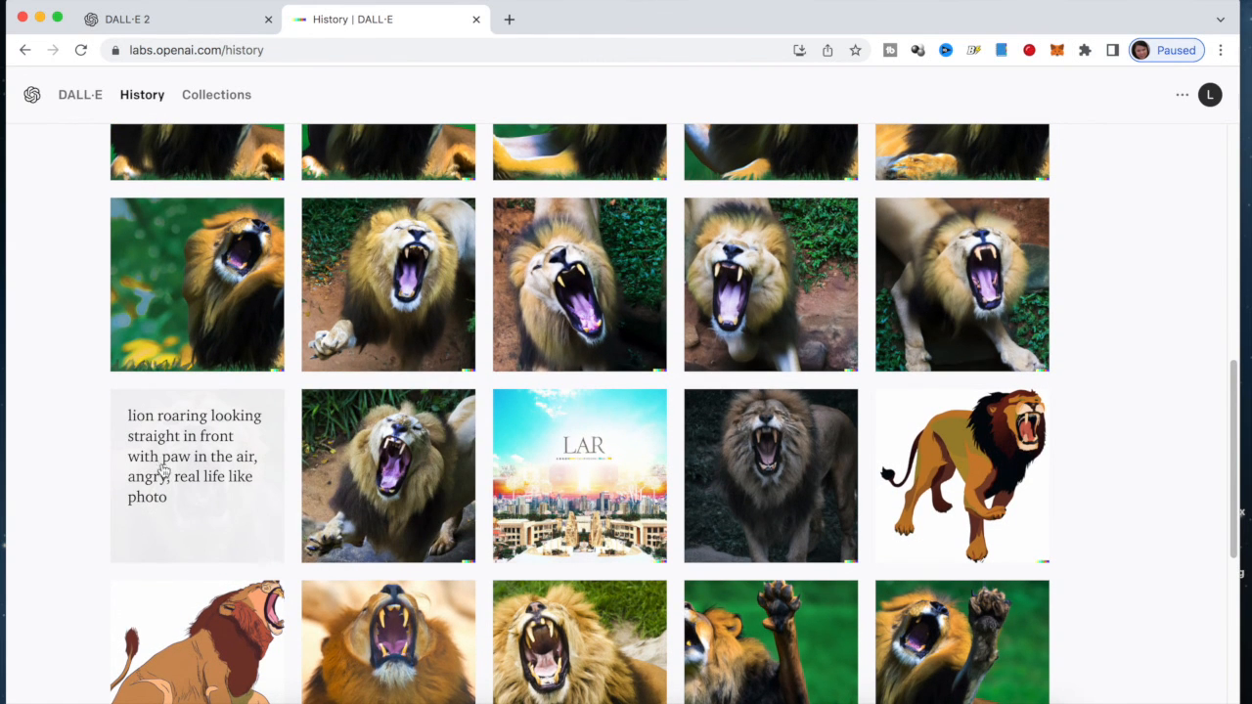
scroll(186, 465, up, 3)
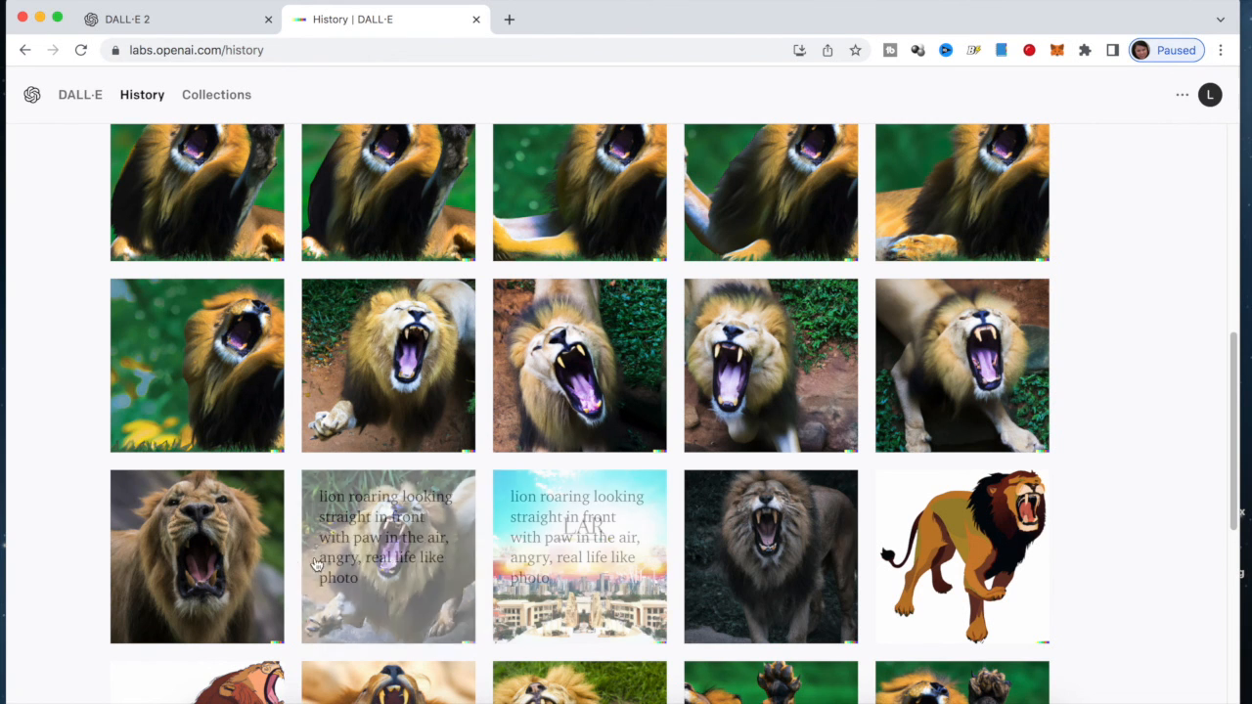
scroll(741, 448, down, 3)
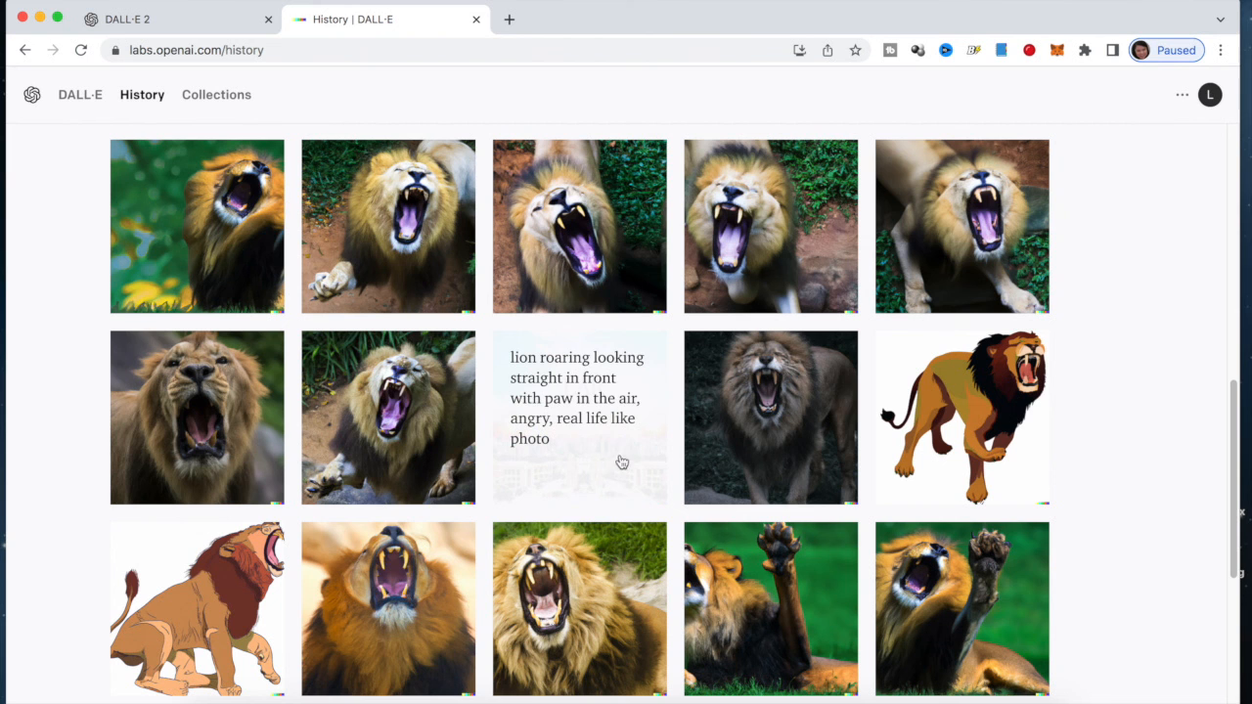
click(600, 462)
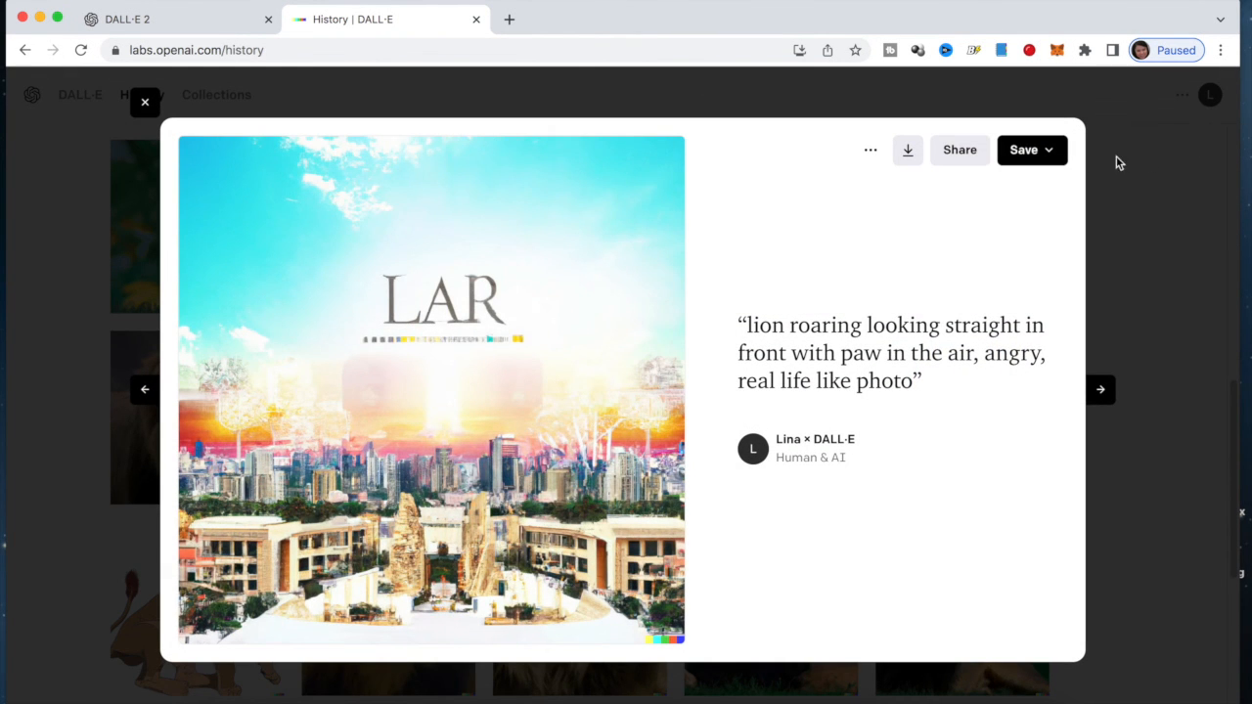
click(145, 102)
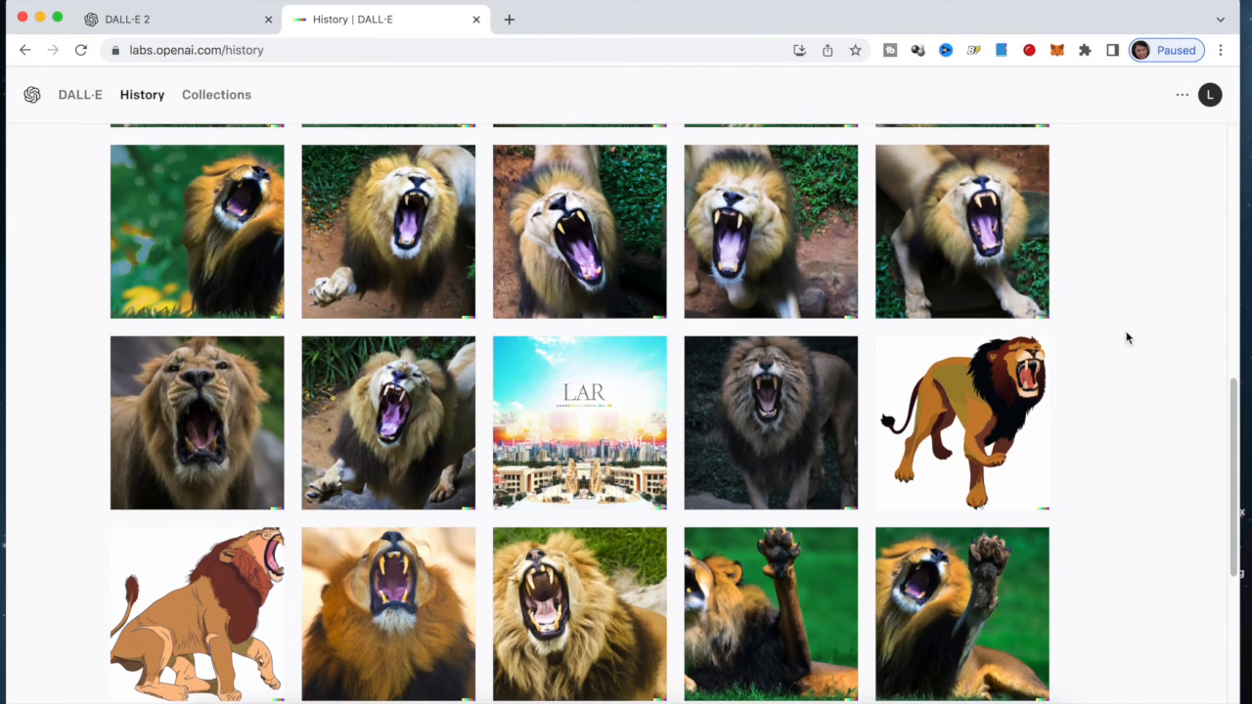
Find the green-background raised-paw lion and open it in detail view
scroll(1127, 383, up, 5)
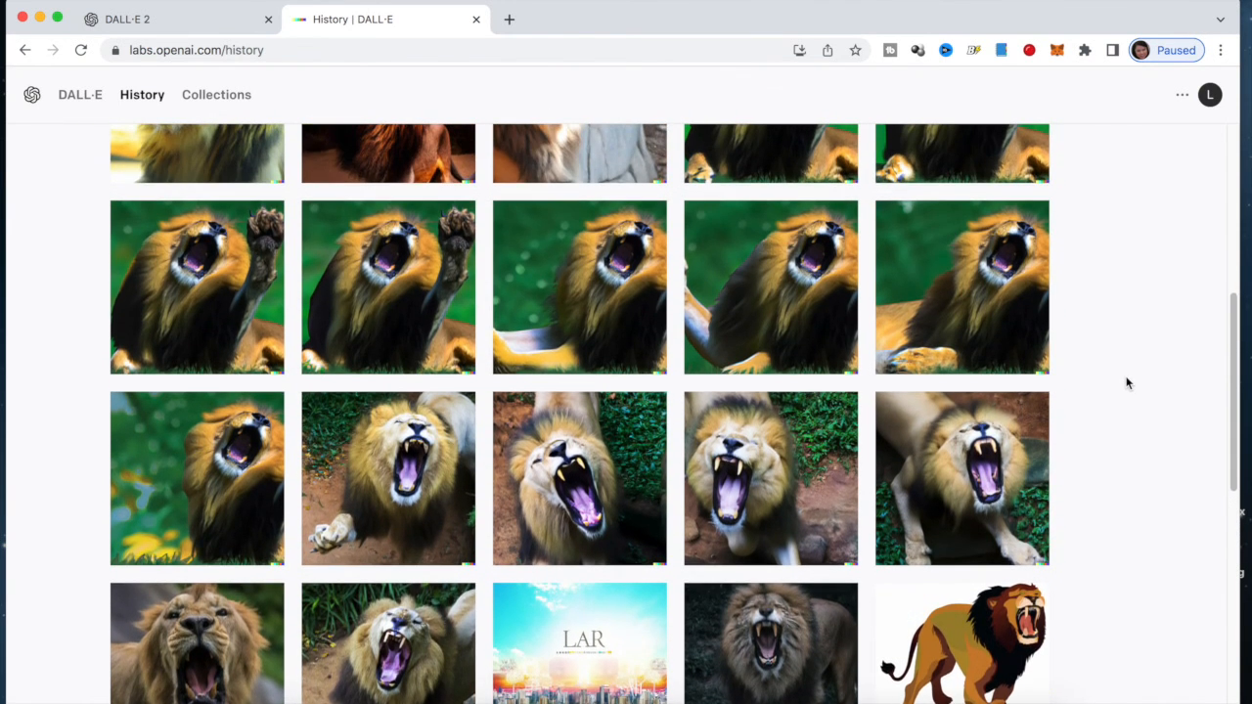
scroll(1127, 384, up, 3)
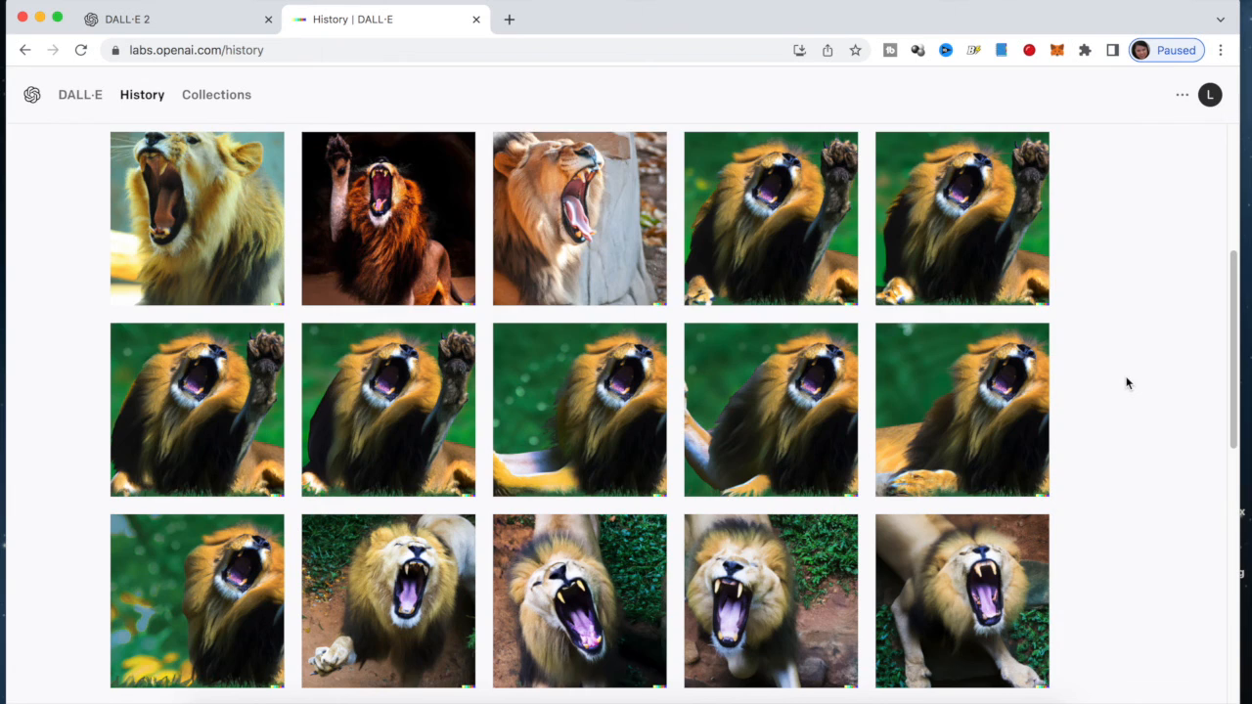
scroll(1125, 377, down, 9)
scroll(1122, 373, up, 3)
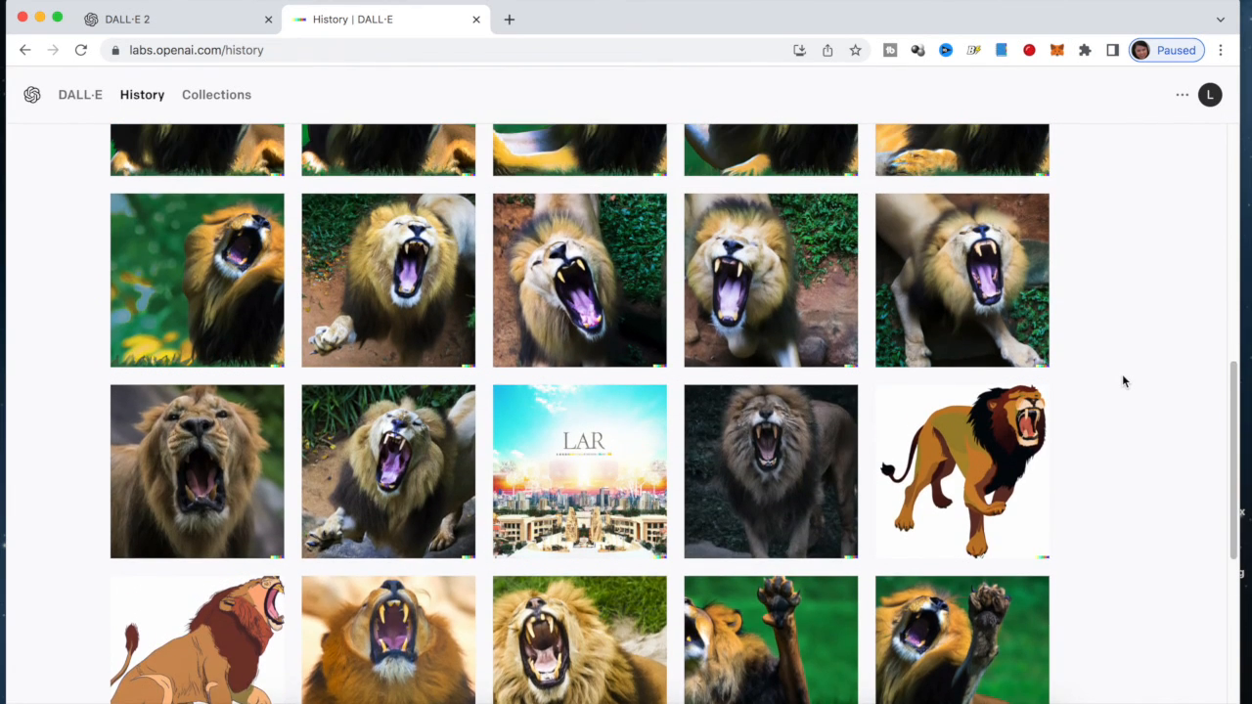
scroll(1121, 373, up, 15)
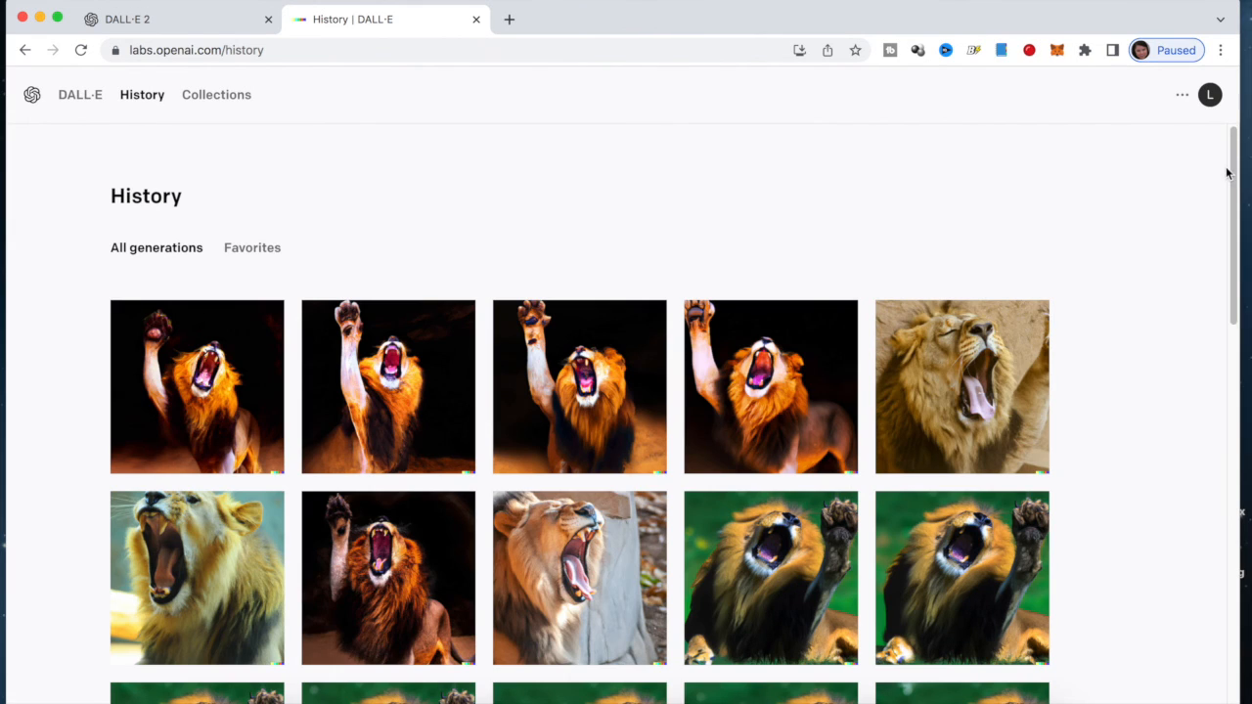
click(1233, 181)
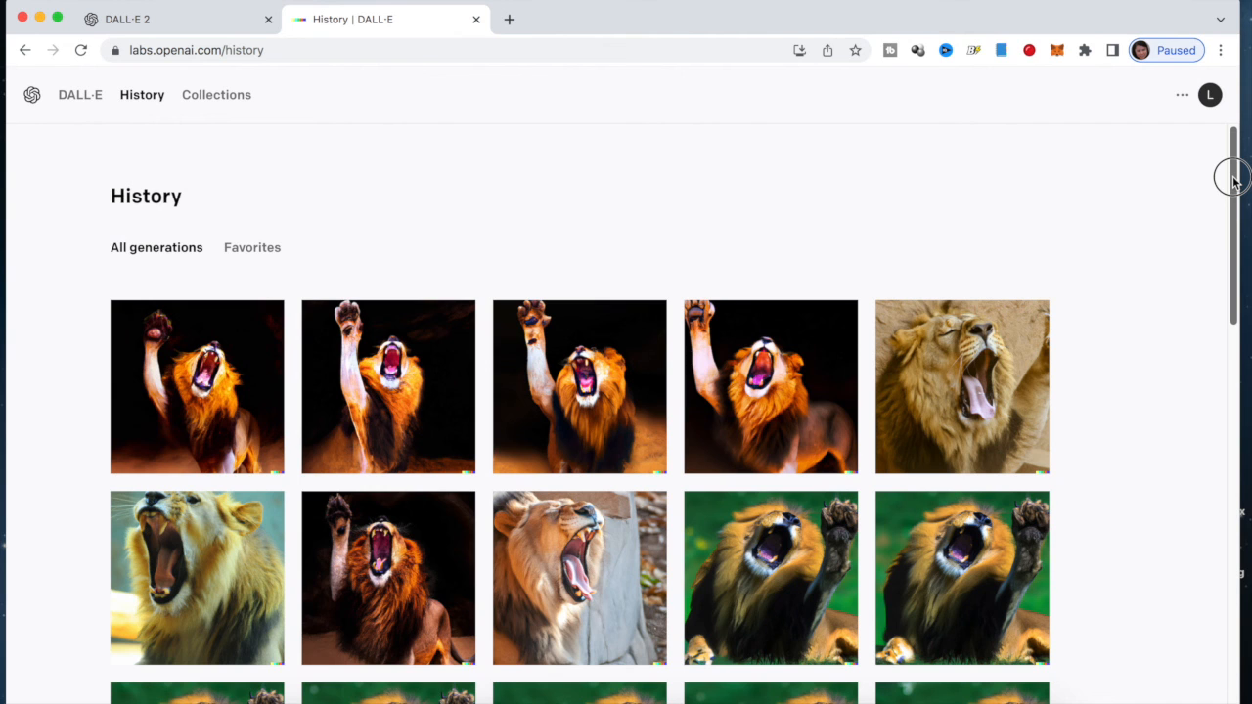
drag(1233, 181, 1177, 589)
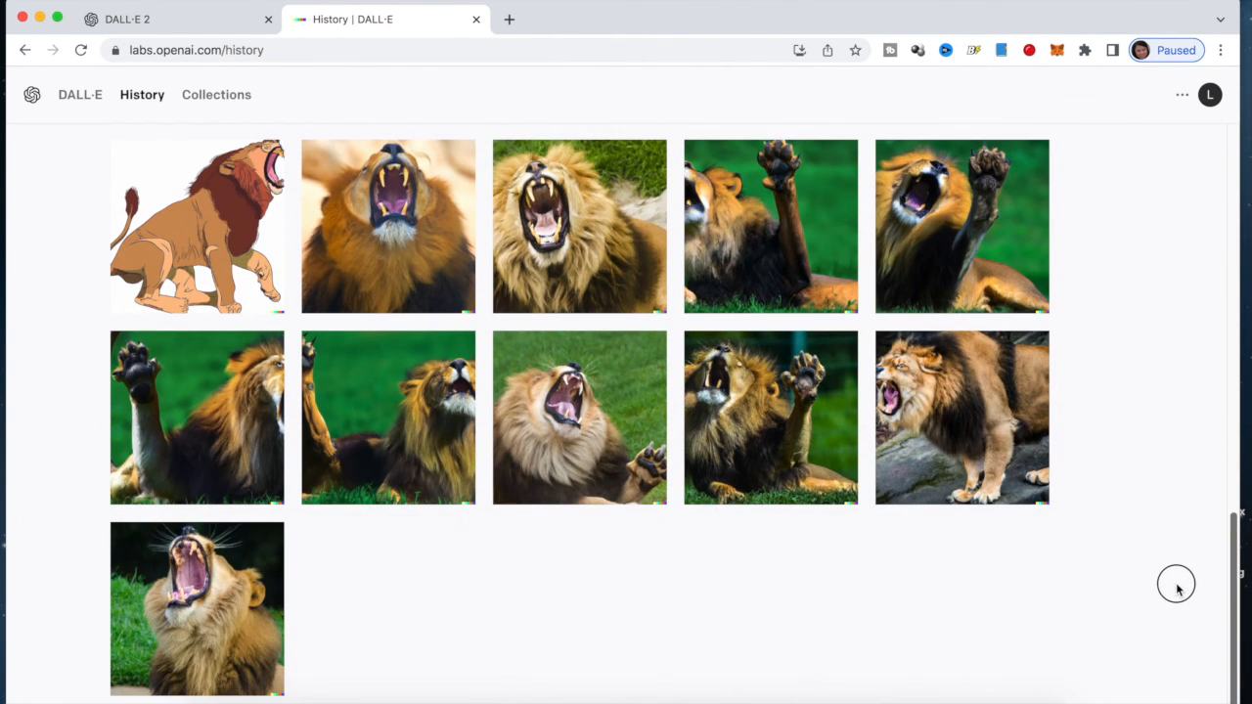
click(957, 232)
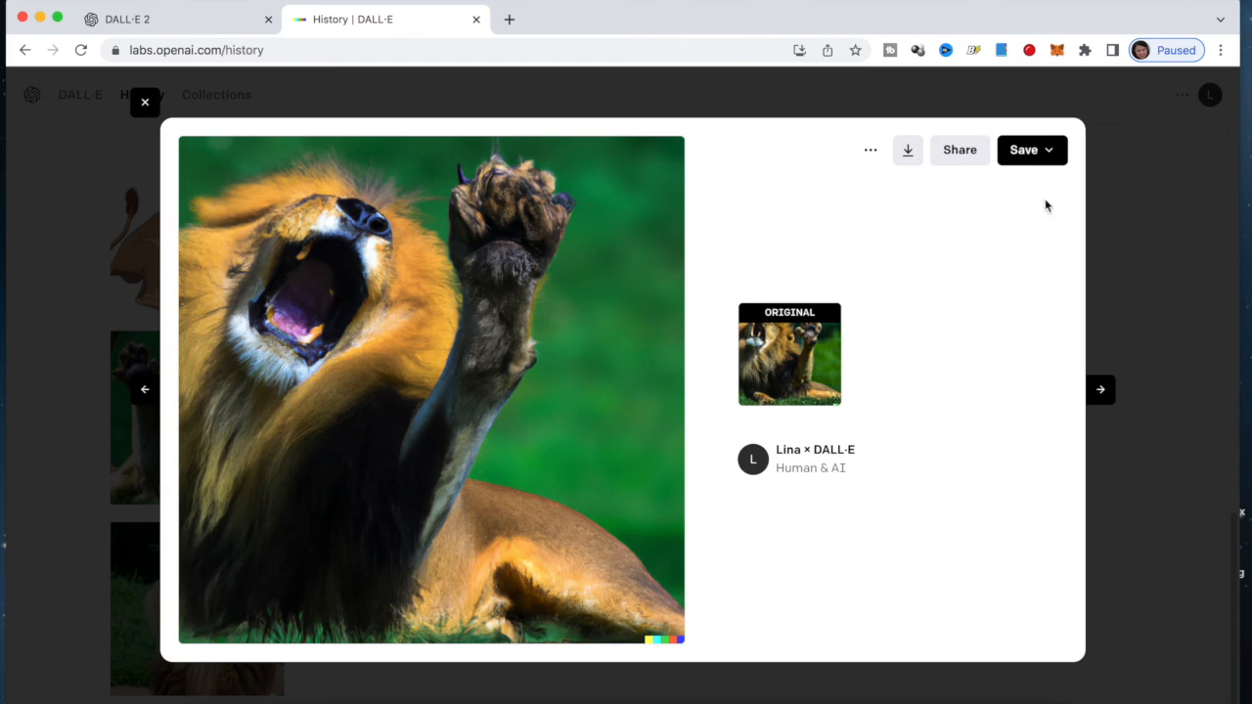
Download the green raised-paw lion as a PNG and open the account menu
click(906, 154)
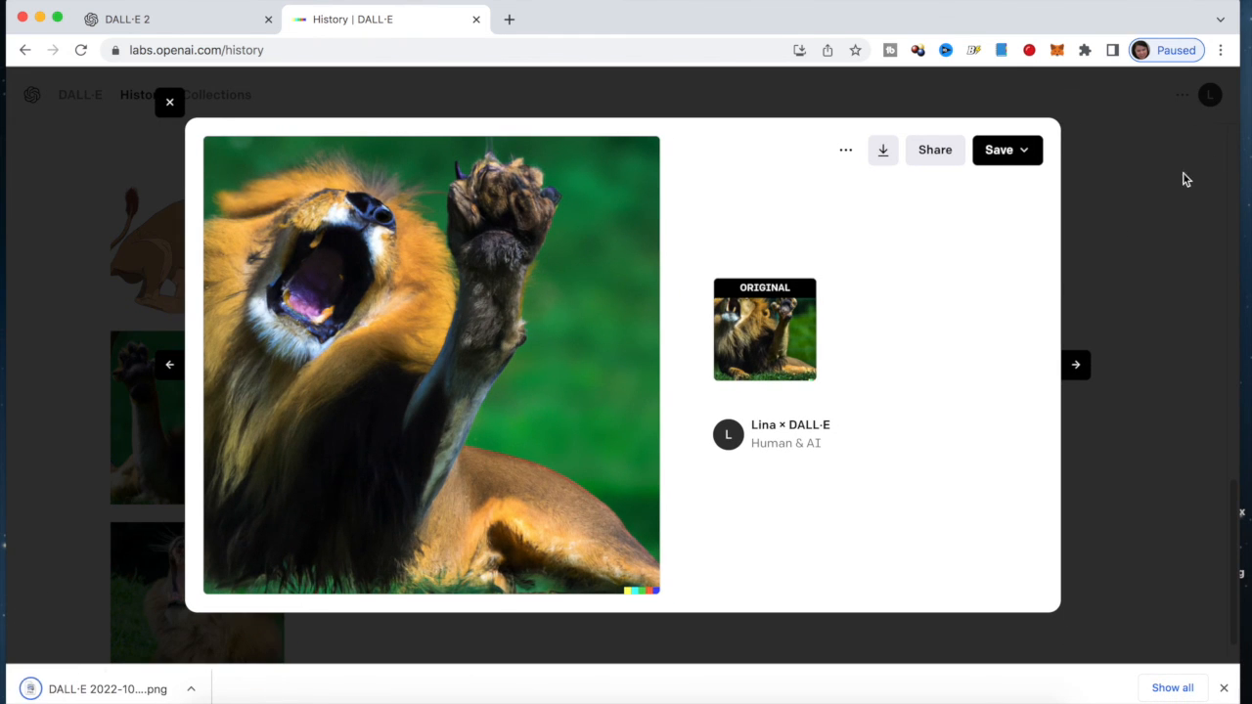
click(171, 104)
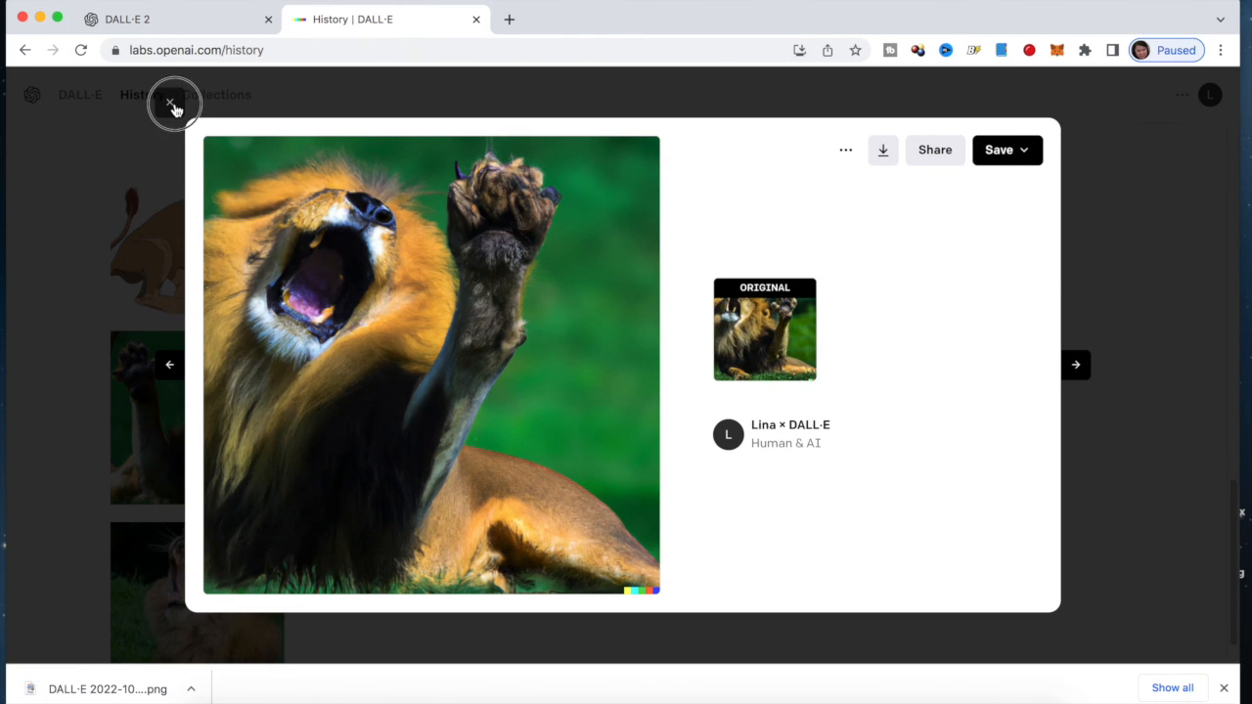
drag(1235, 508, 1232, 123)
click(1210, 95)
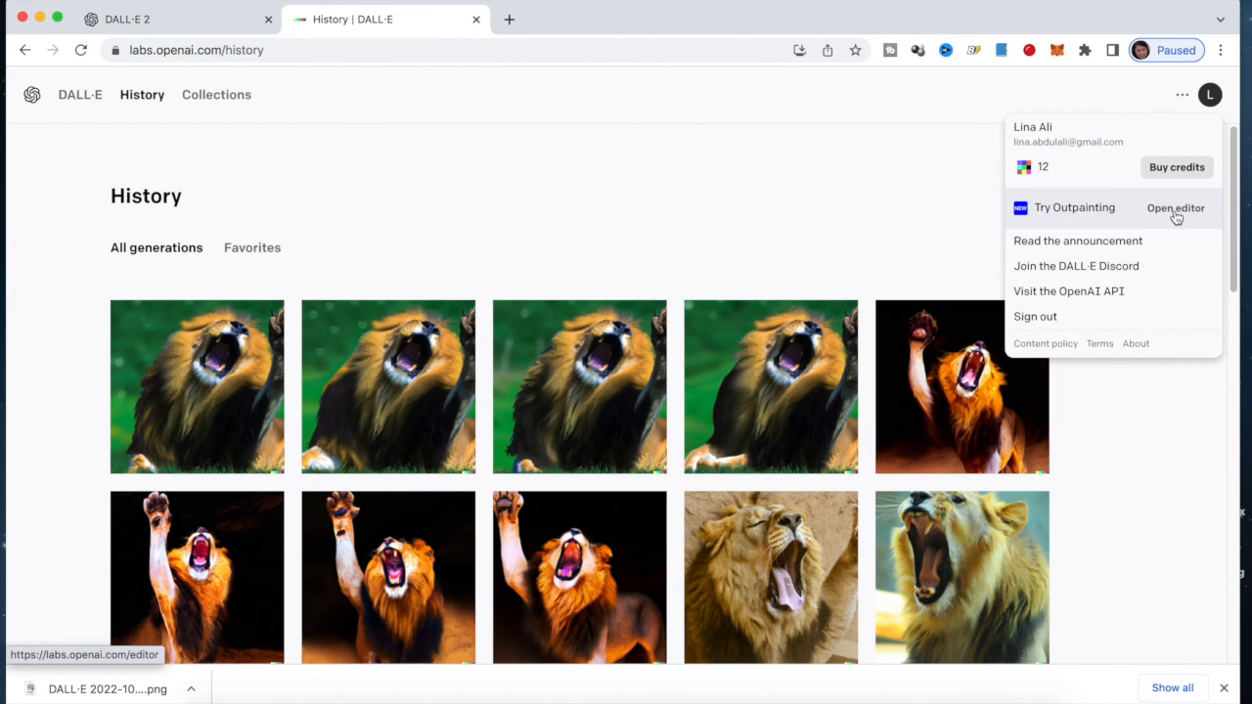
Load DALL·E 2022-10-07 21.11.17.png from Downloads into the outpainting editor
click(1175, 210)
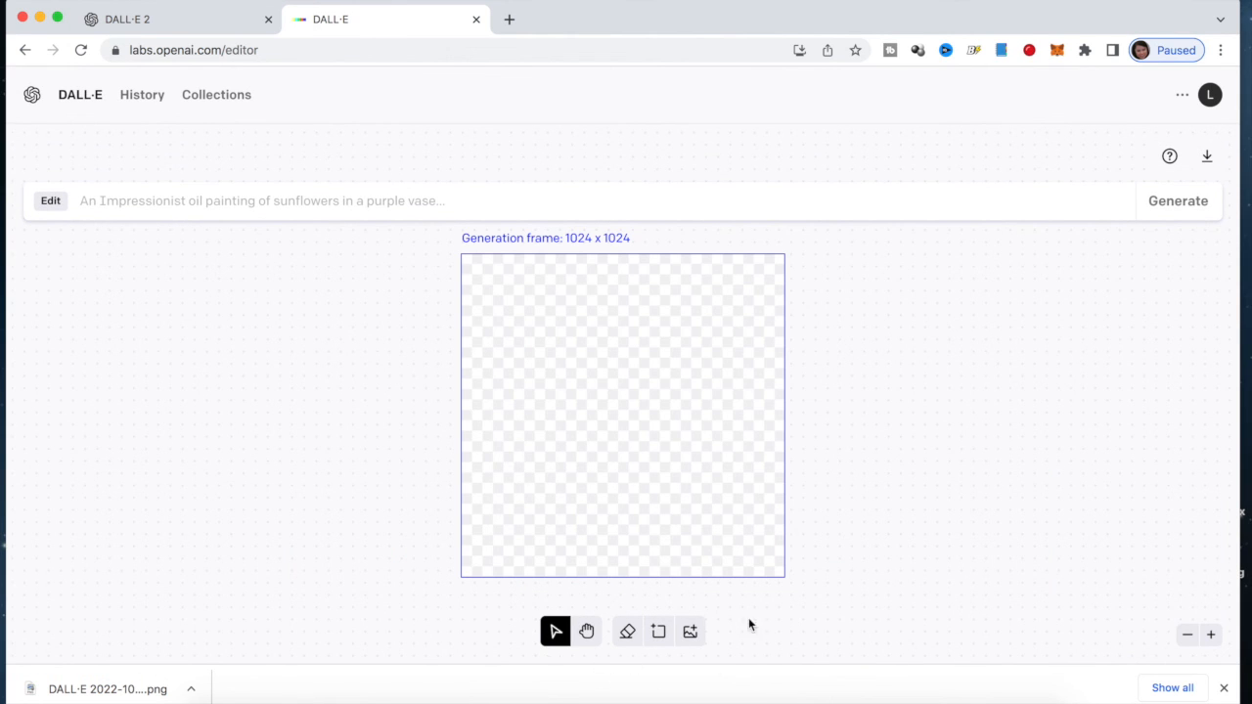
click(691, 632)
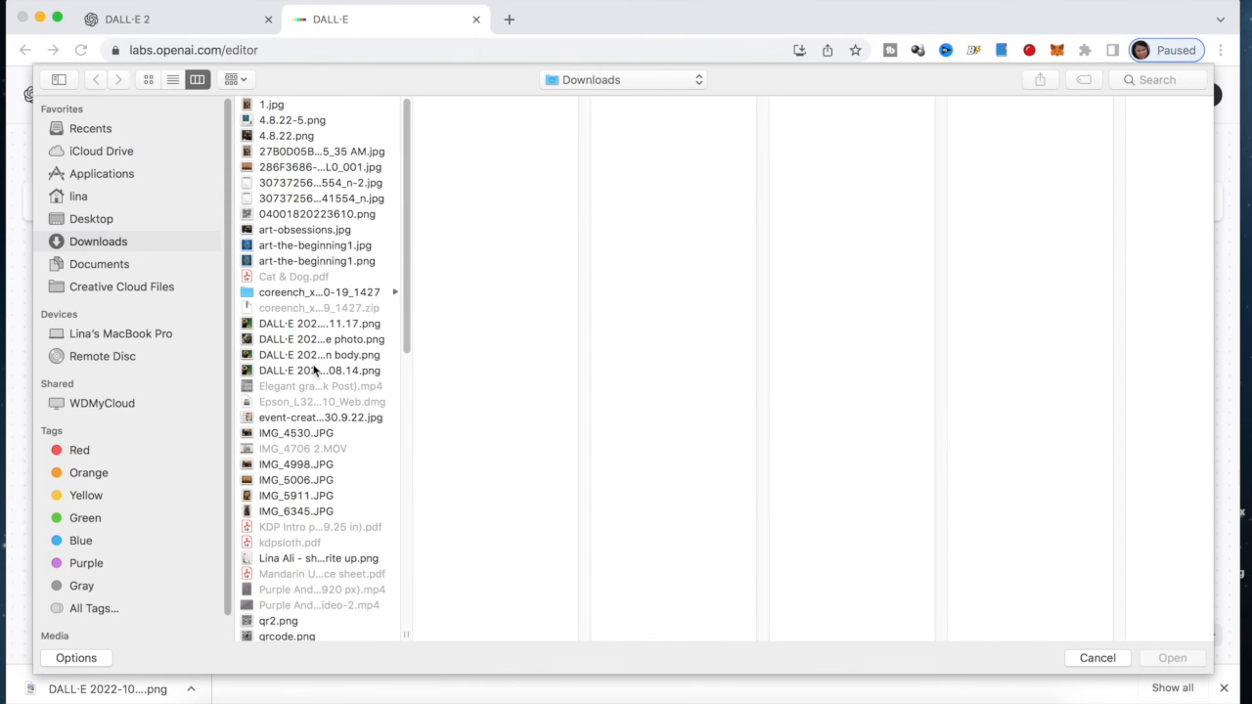
click(323, 324)
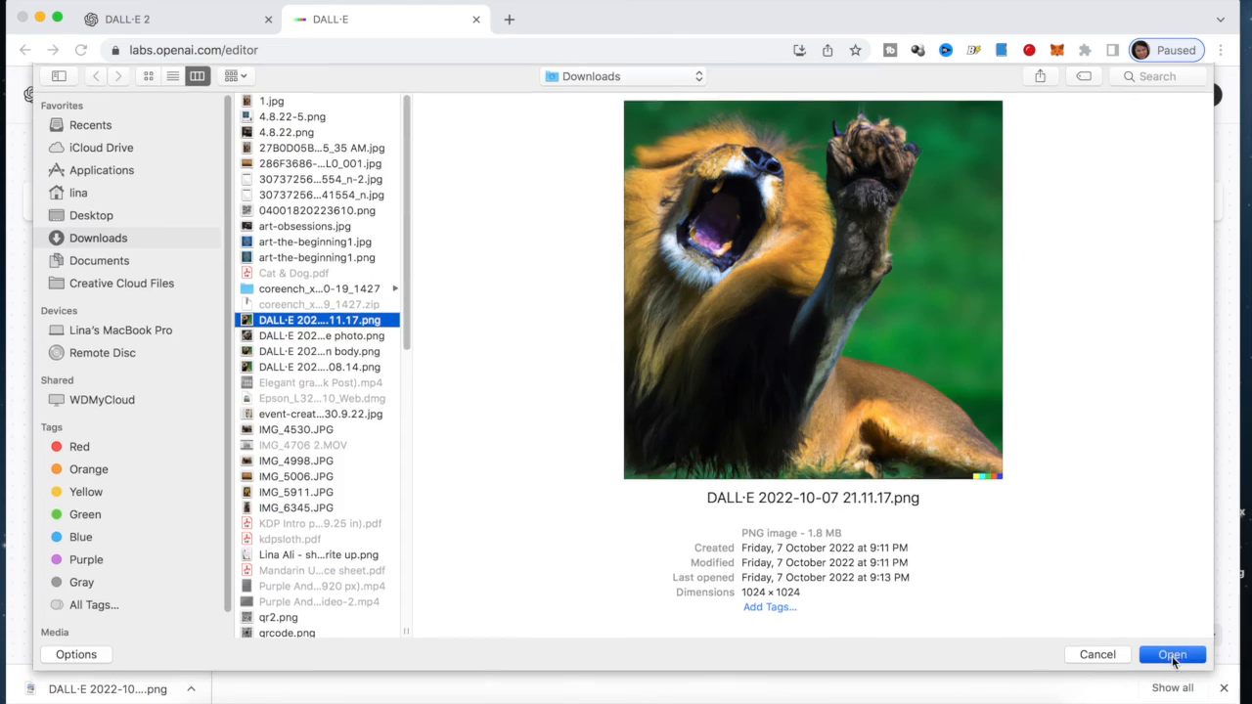
click(1172, 658)
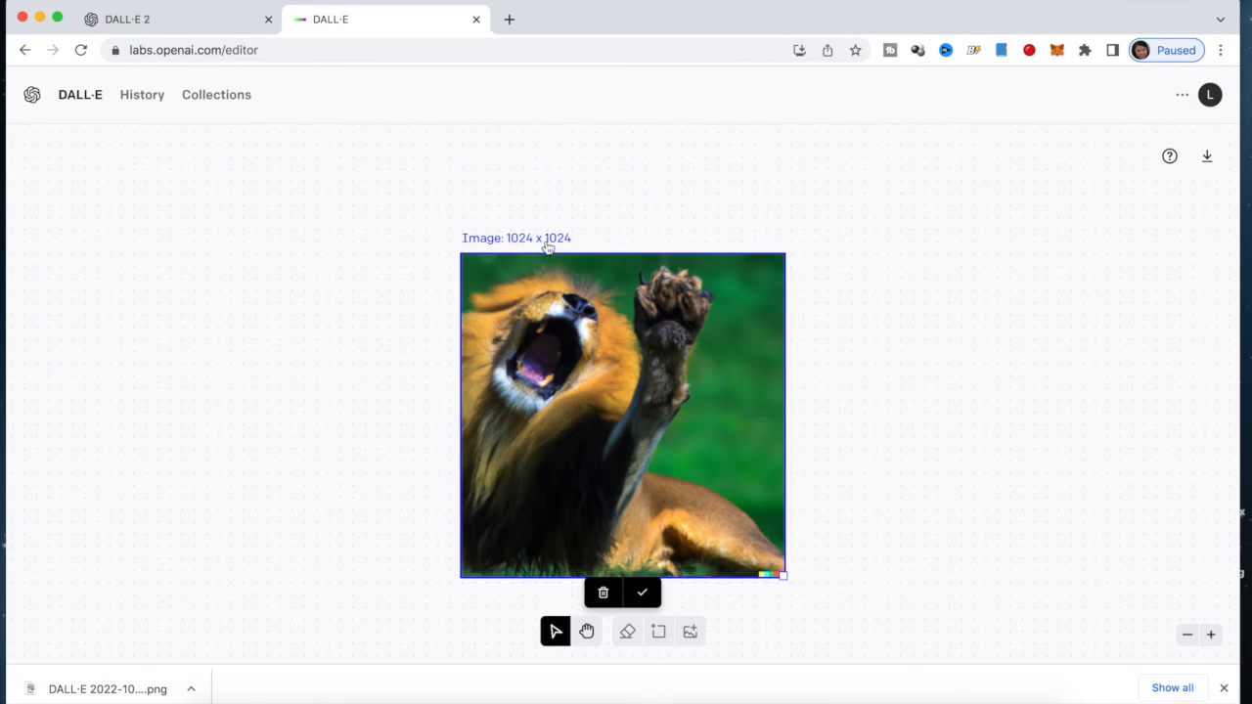
Place the lion on the canvas and slide the 1024 × 1024 frame past its left edge
click(649, 594)
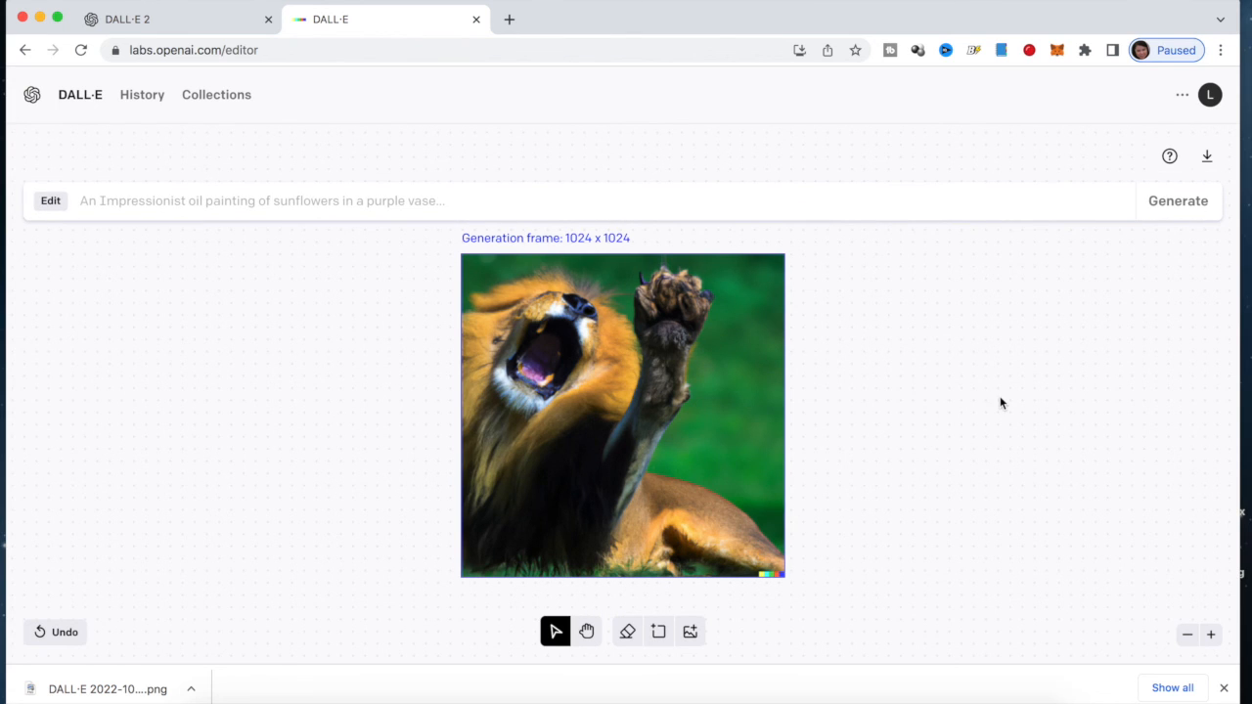
click(739, 435)
drag(740, 435, 636, 429)
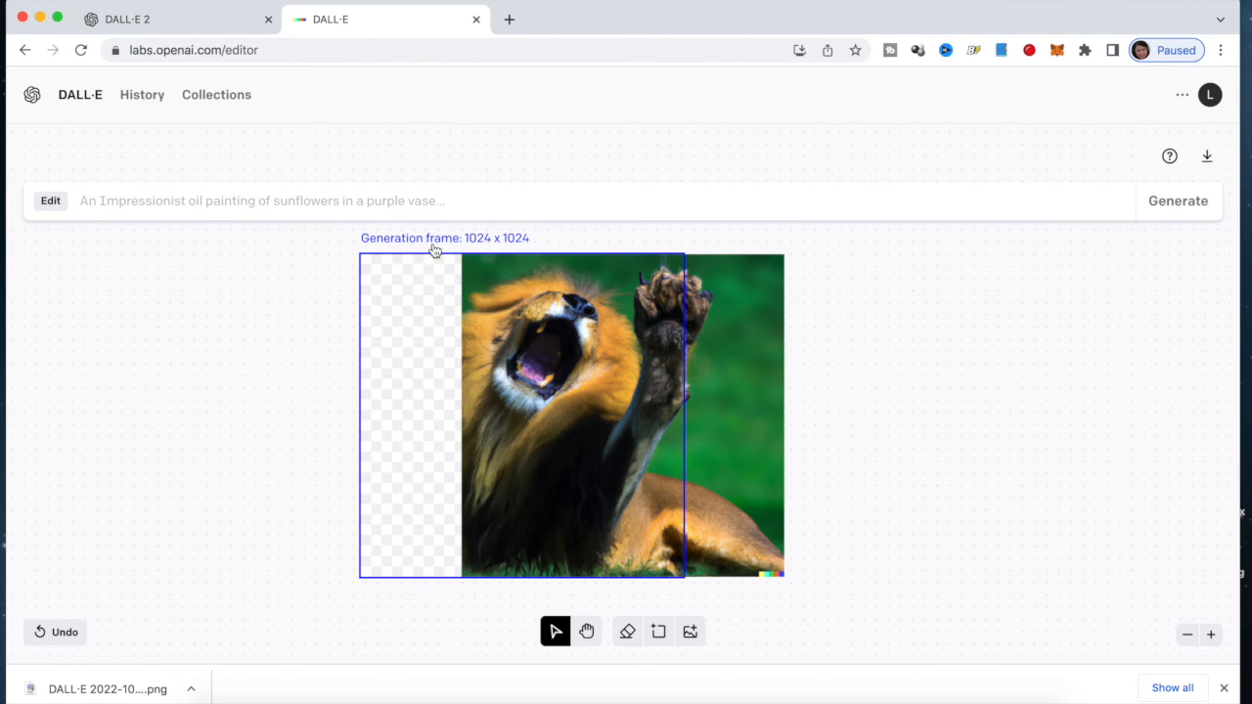
drag(626, 397, 559, 399)
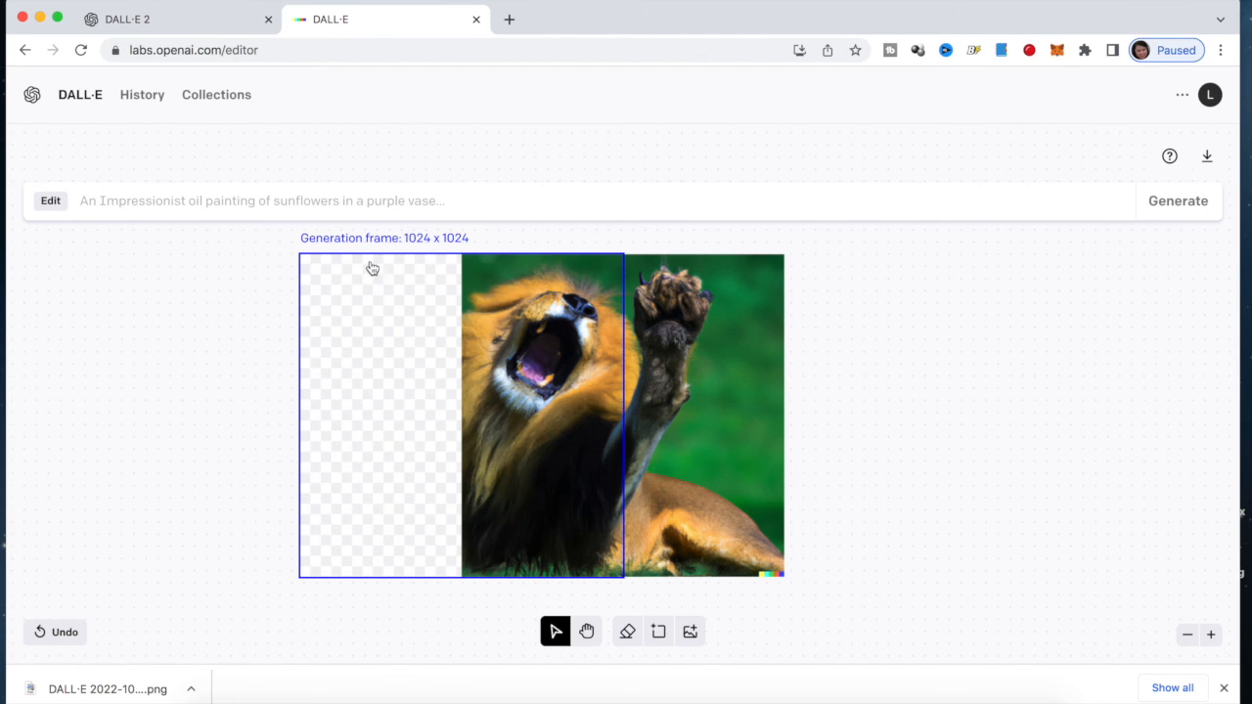
click(125, 199)
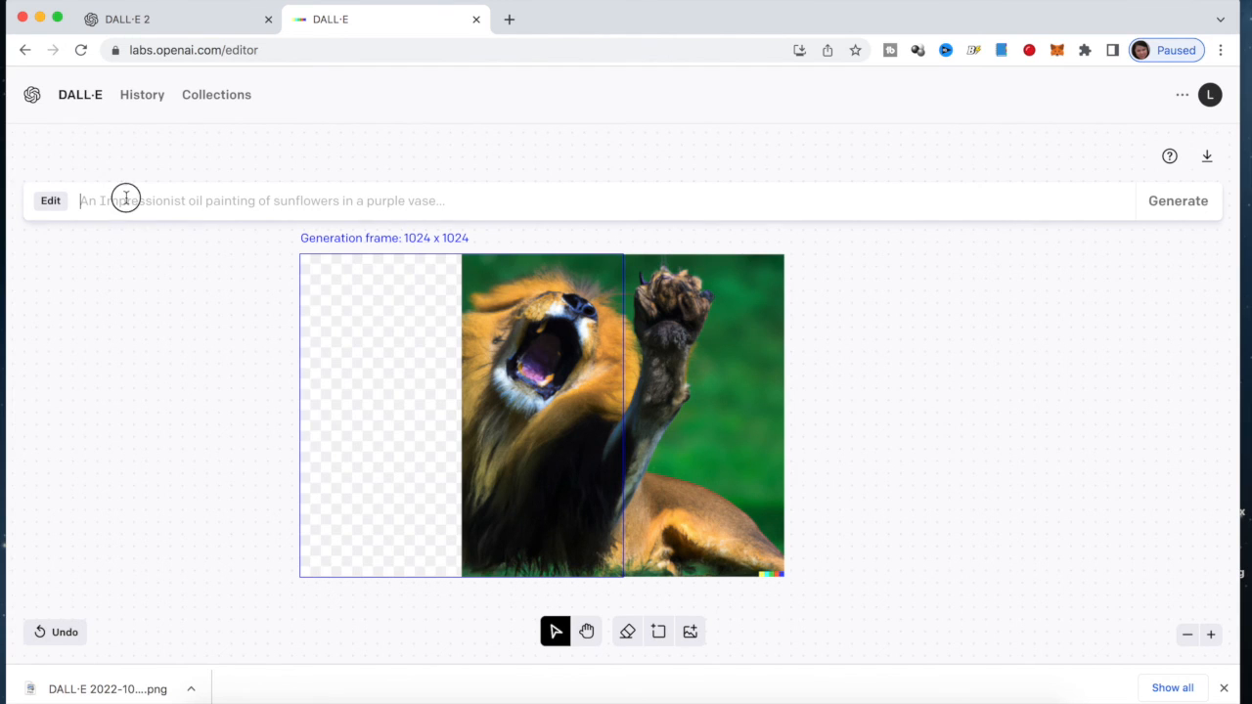
Outpaint the empty left area with the prompt 'lion body' and preview all four variants
text(I)
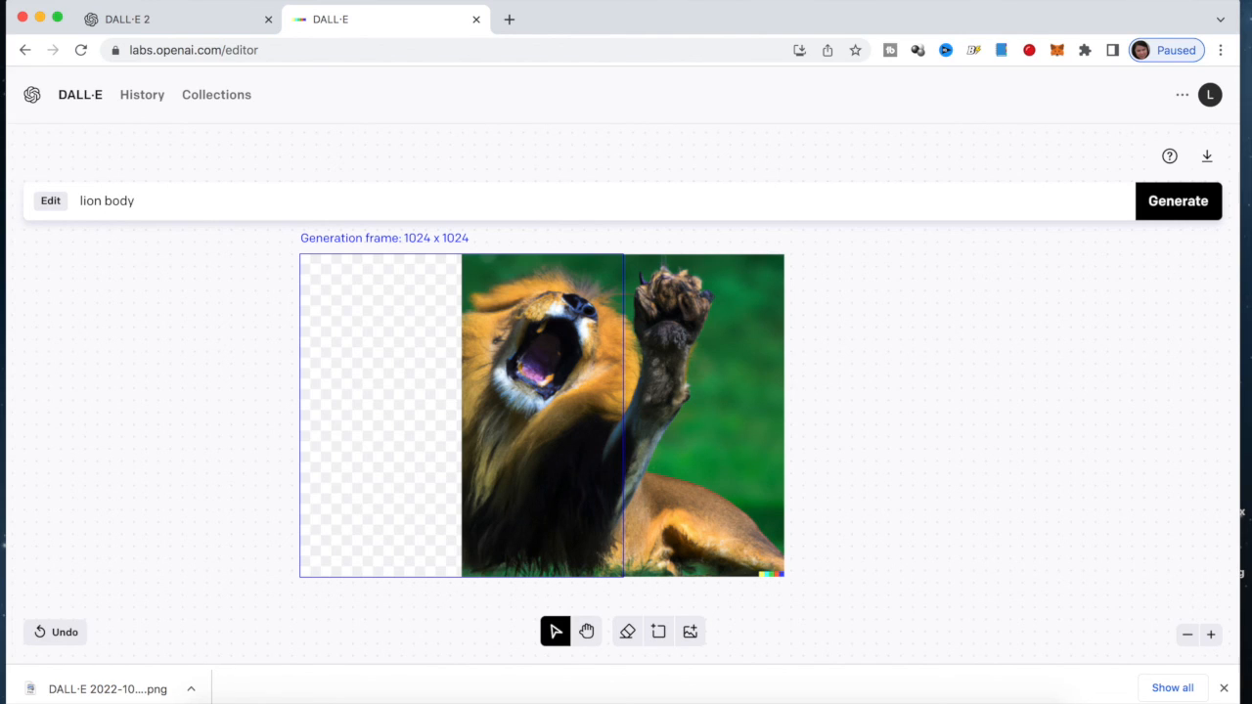
click(1168, 214)
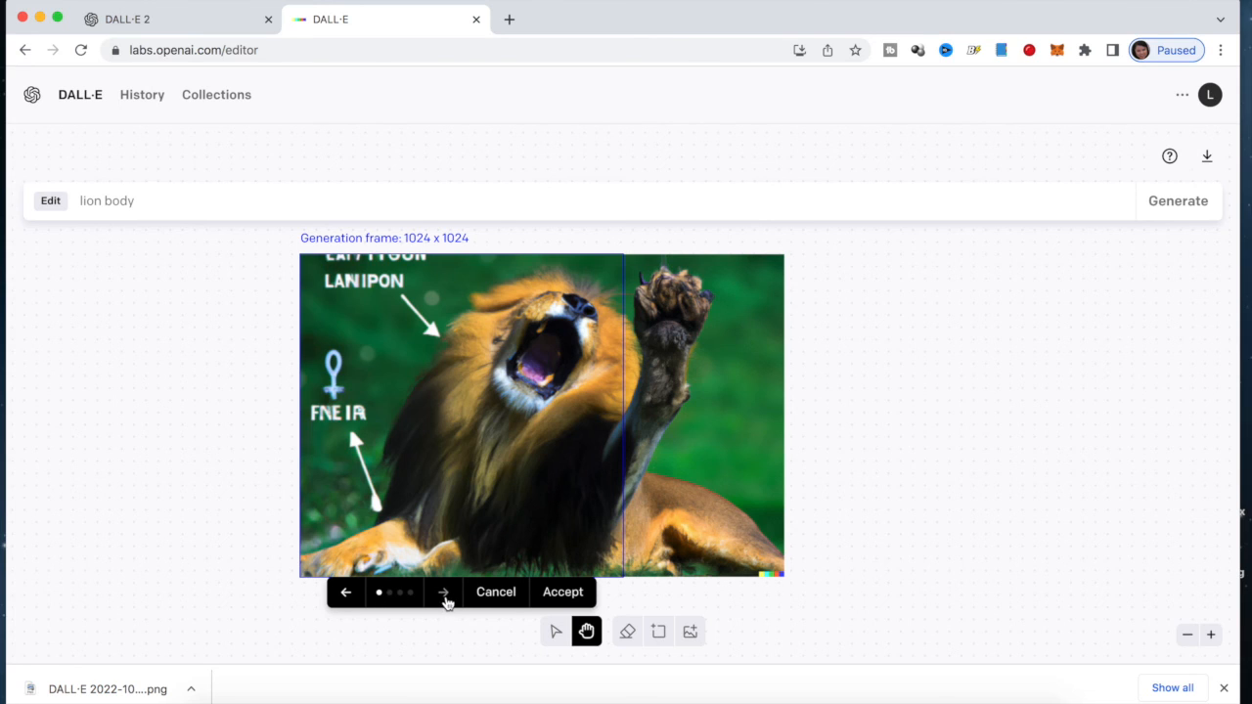
click(444, 594)
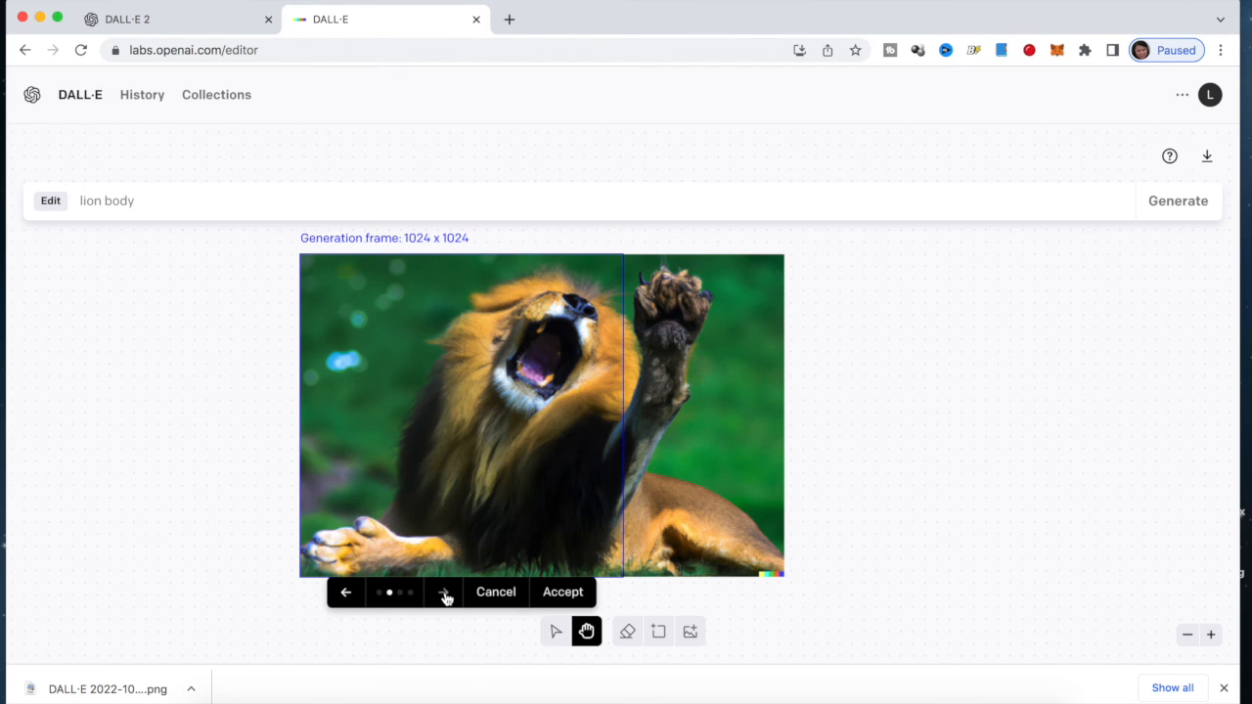
click(445, 595)
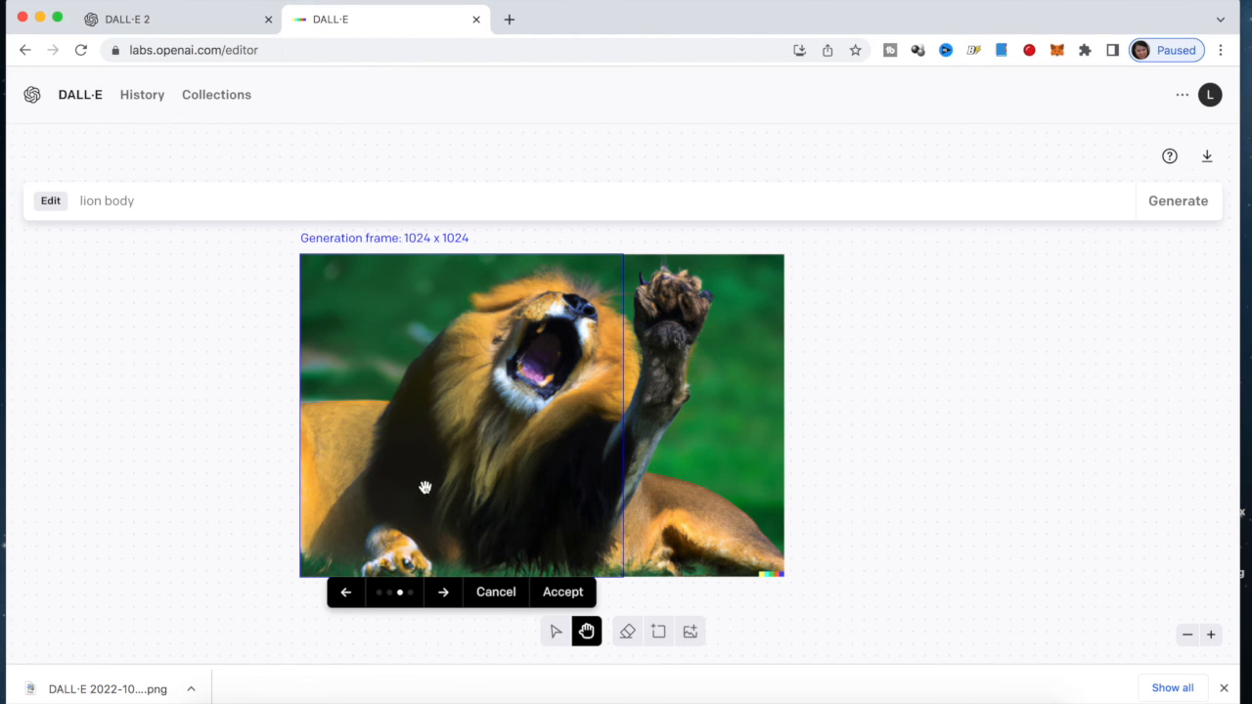
click(443, 593)
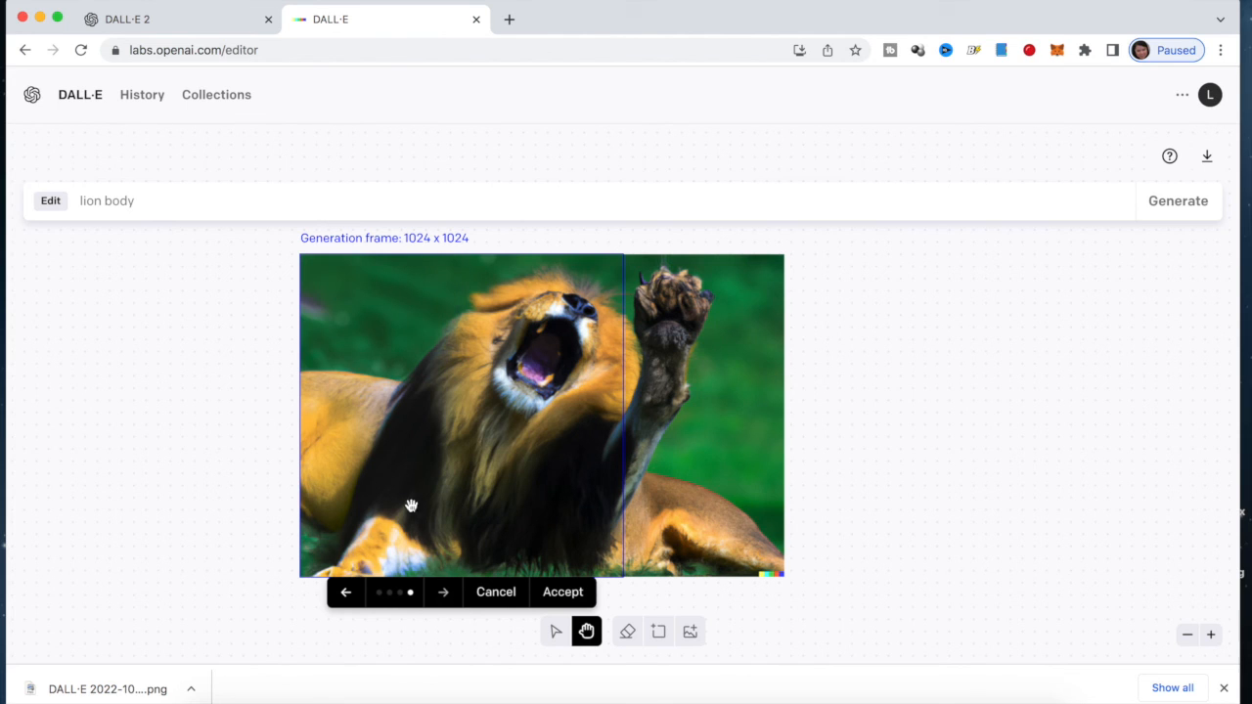
Discard the lion body results and generate 'lion paw' outpaintings for the left area
click(496, 592)
double_click(104, 201)
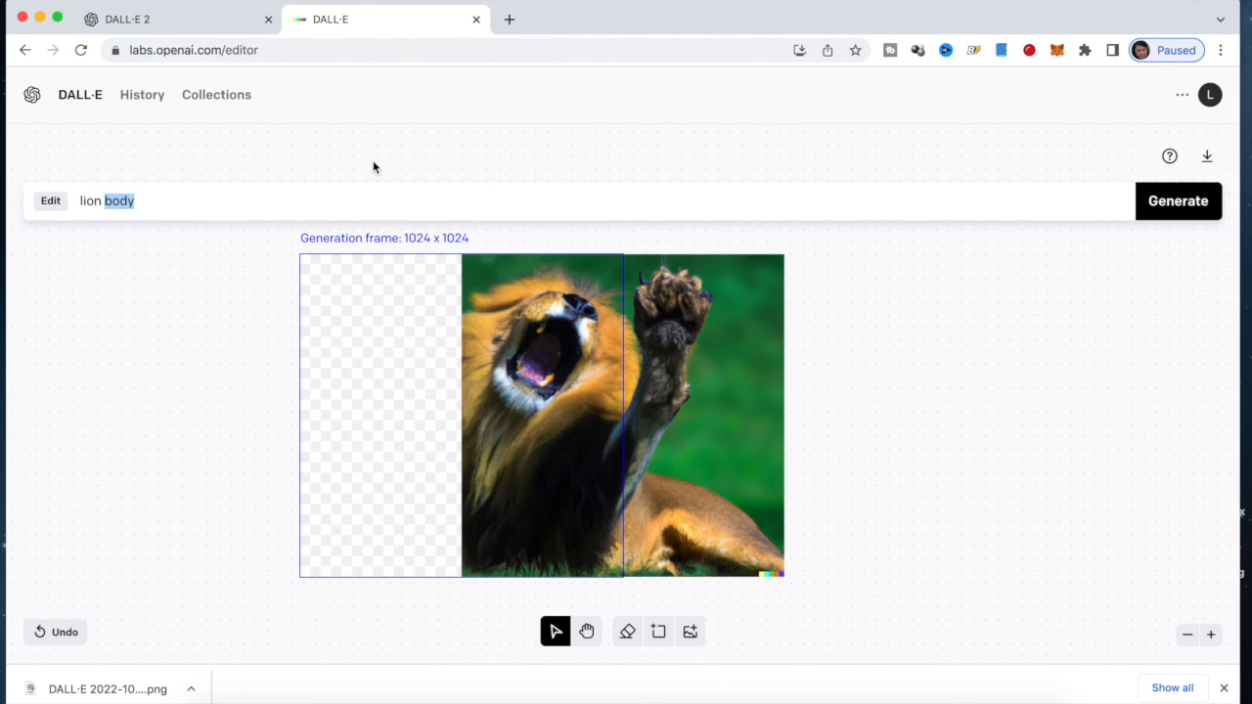
text(paw)
click(1163, 206)
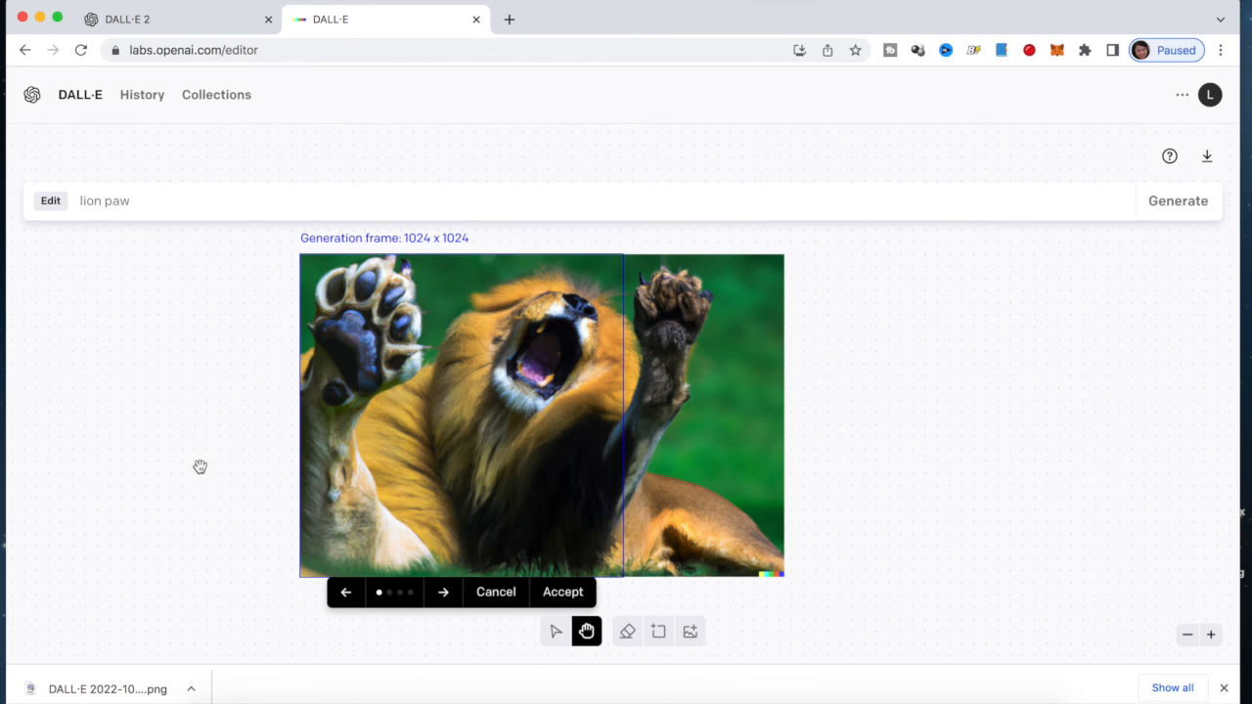
Browse all four lion paw variants, then cancel them
click(443, 594)
click(443, 593)
click(443, 594)
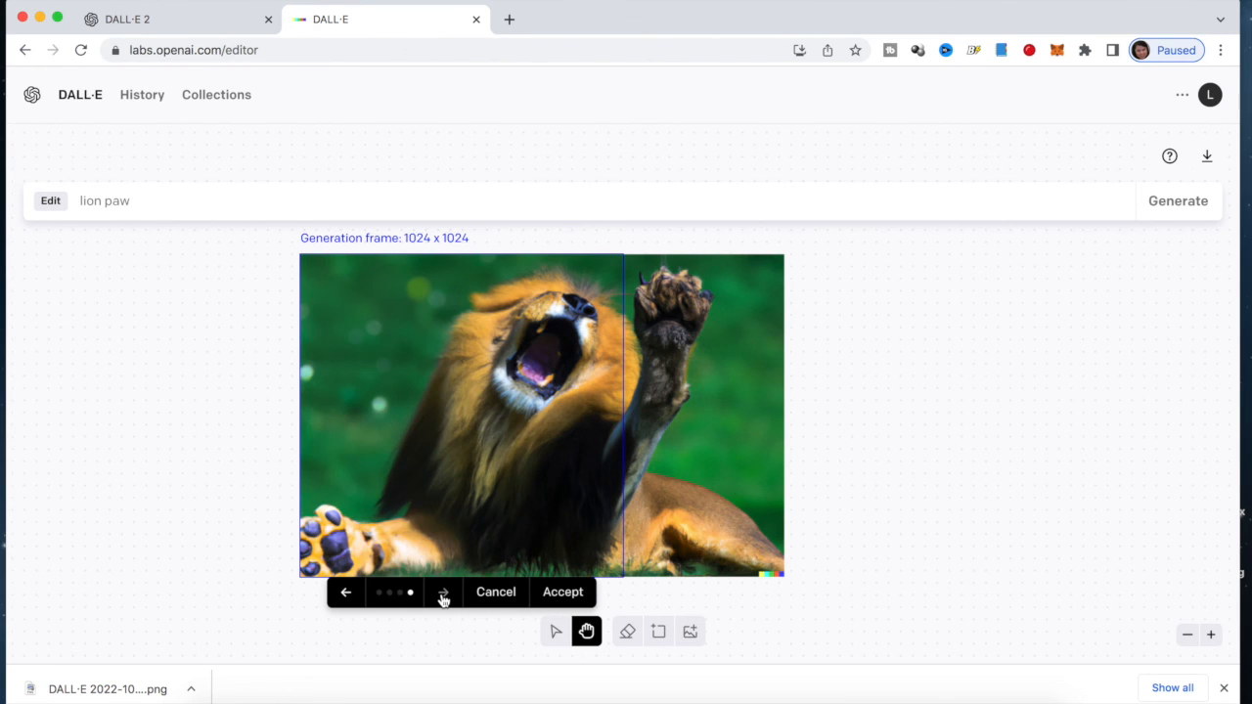
click(444, 597)
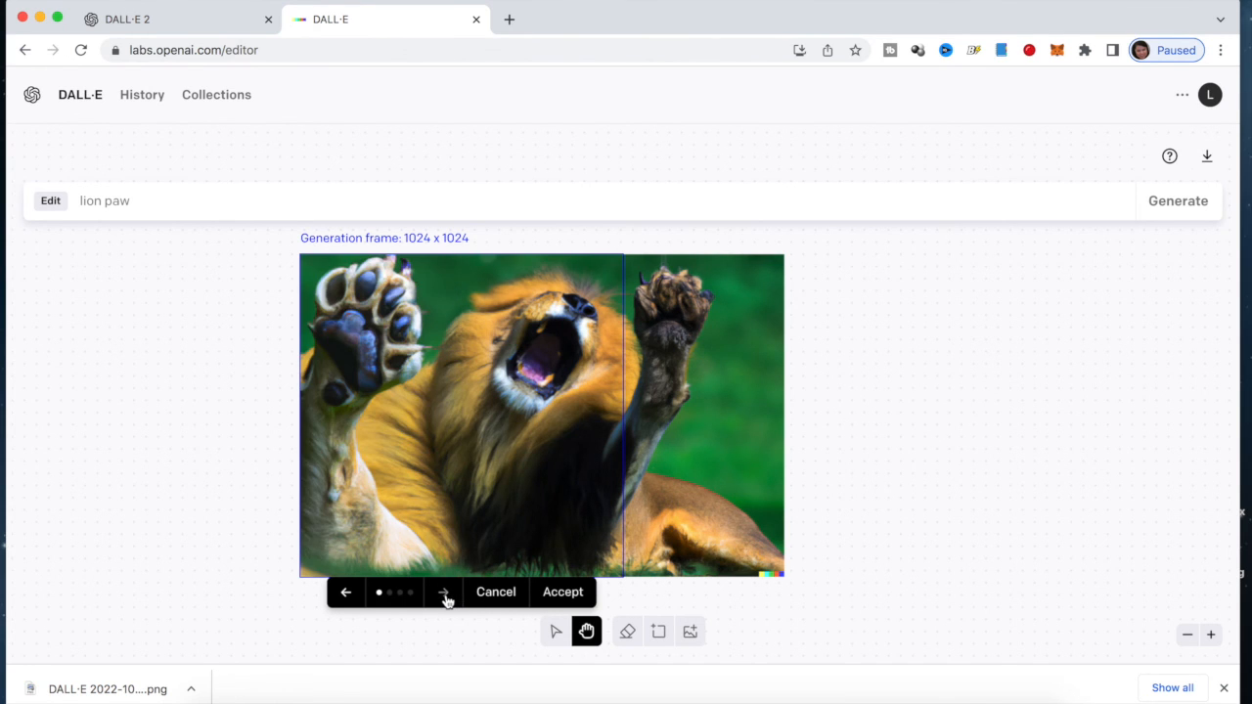
click(504, 595)
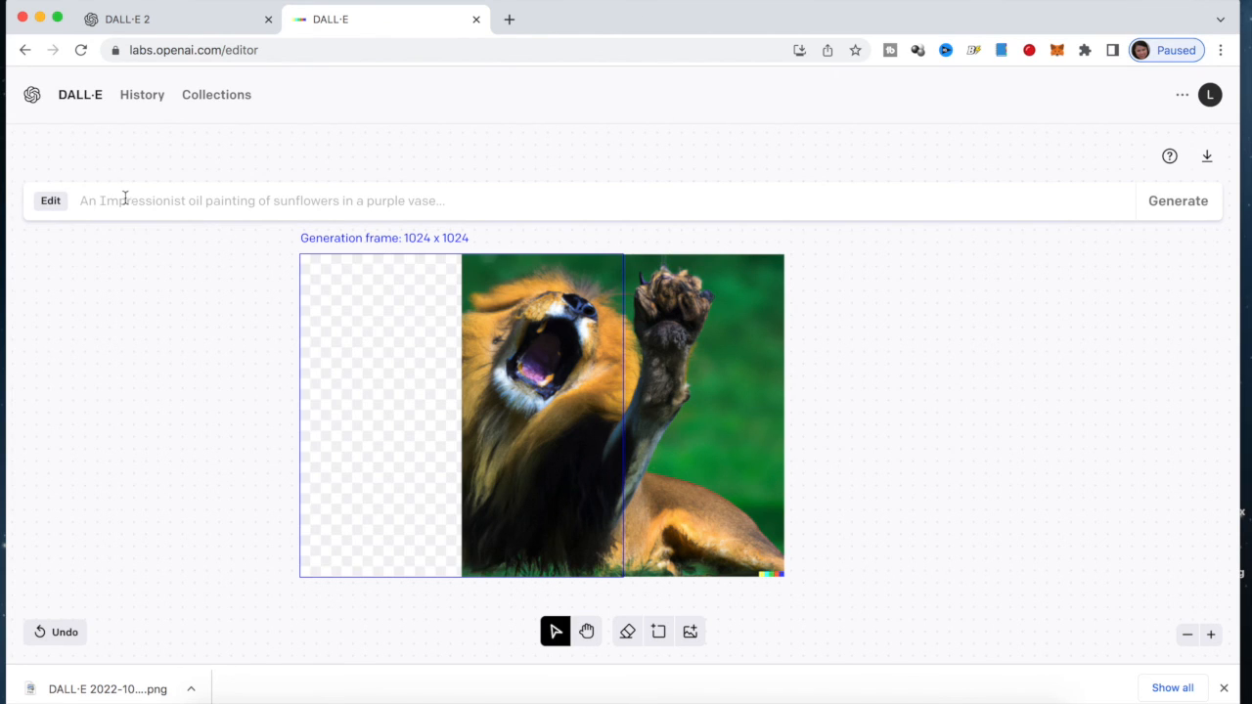
Shift the frame to a narrower strip left of the lion and generate 'lion paw' outpaintings
click(128, 200)
drag(391, 329, 485, 329)
click(141, 201)
drag(141, 200, 104, 201)
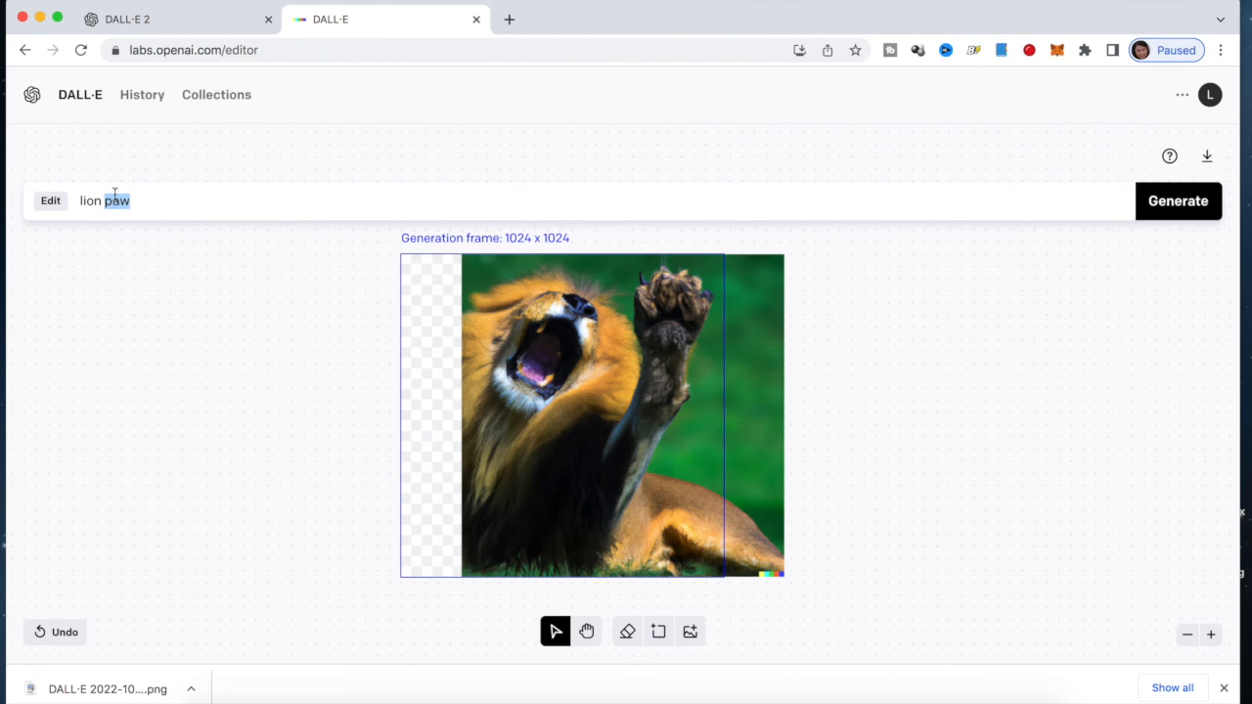
drag(435, 421, 422, 420)
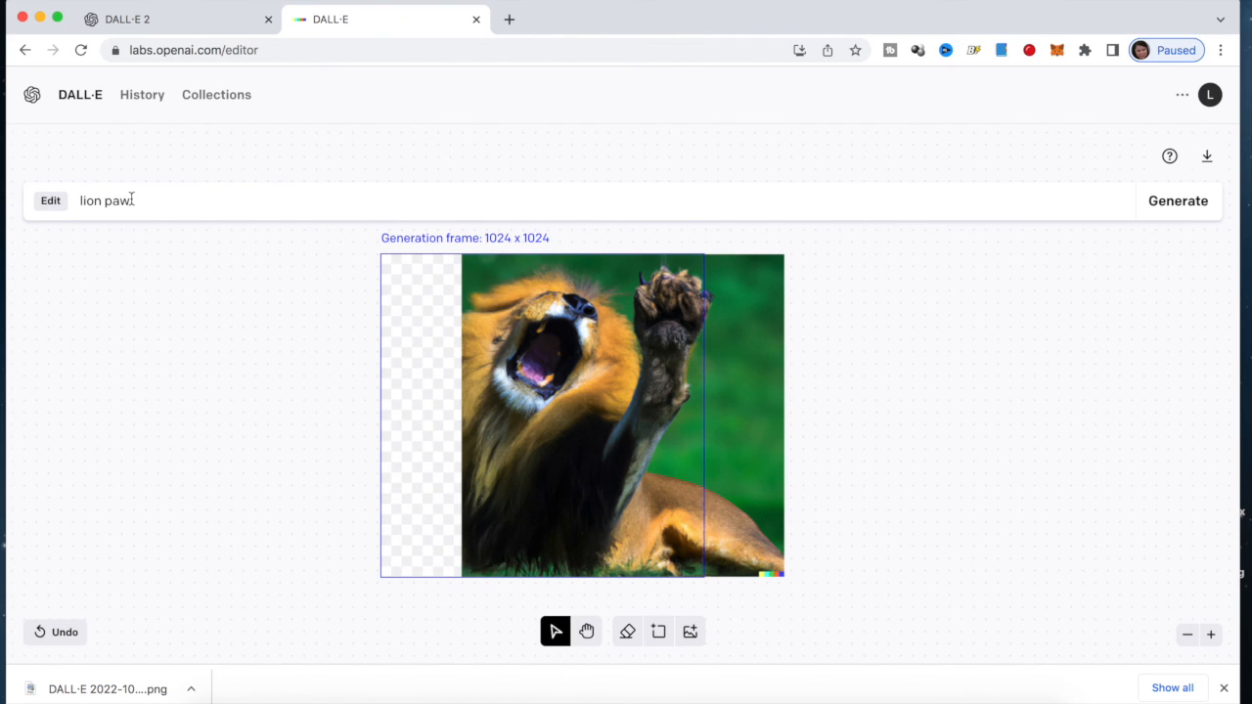
click(1173, 205)
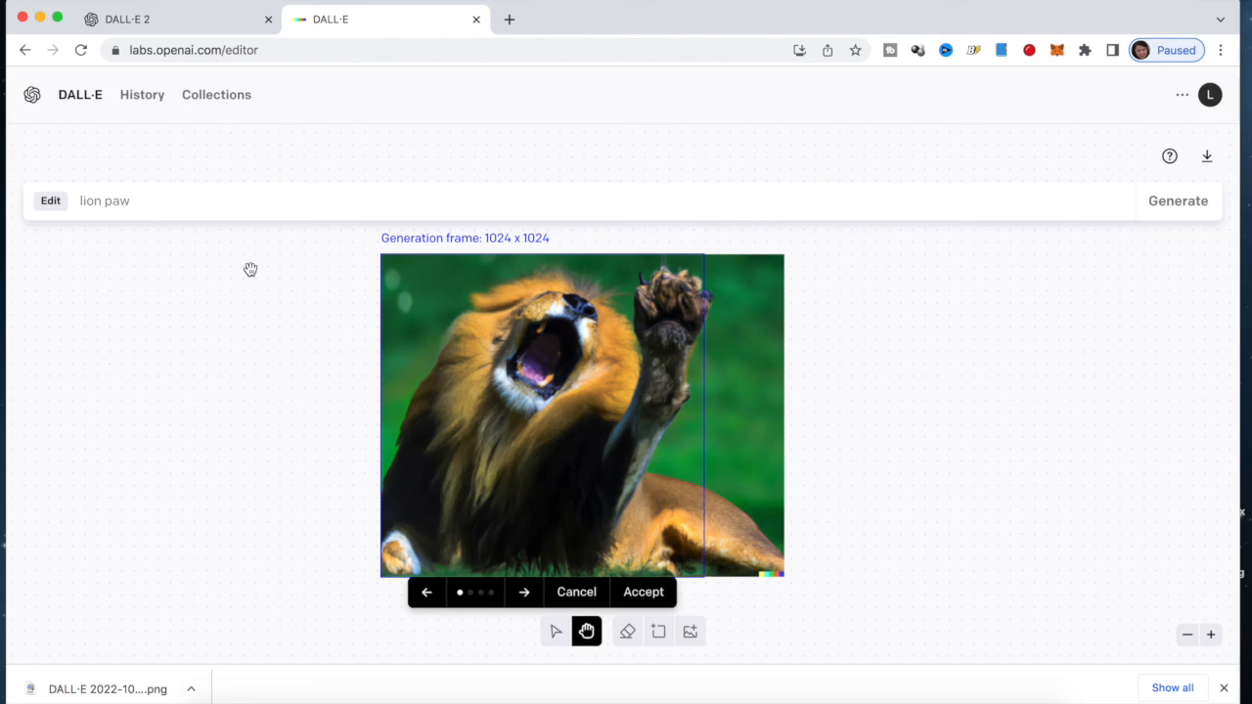
Accept the fourth variant, download the finished lion image, and open History
click(523, 594)
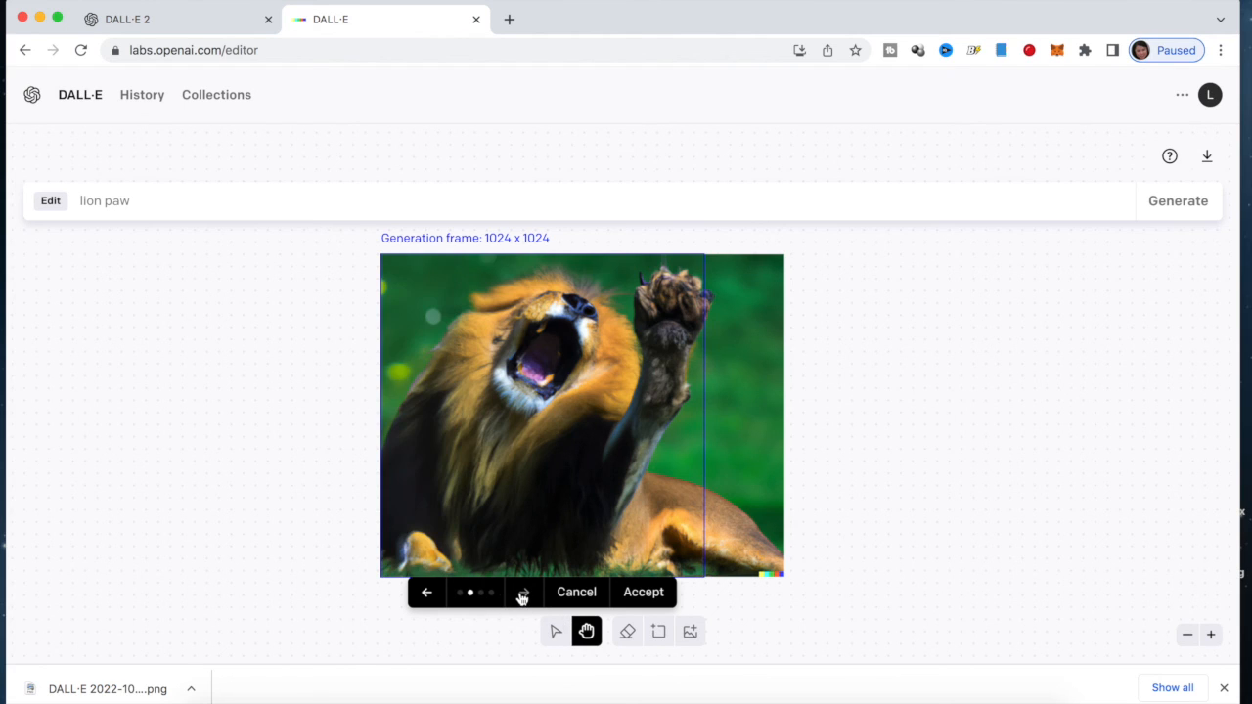
click(523, 594)
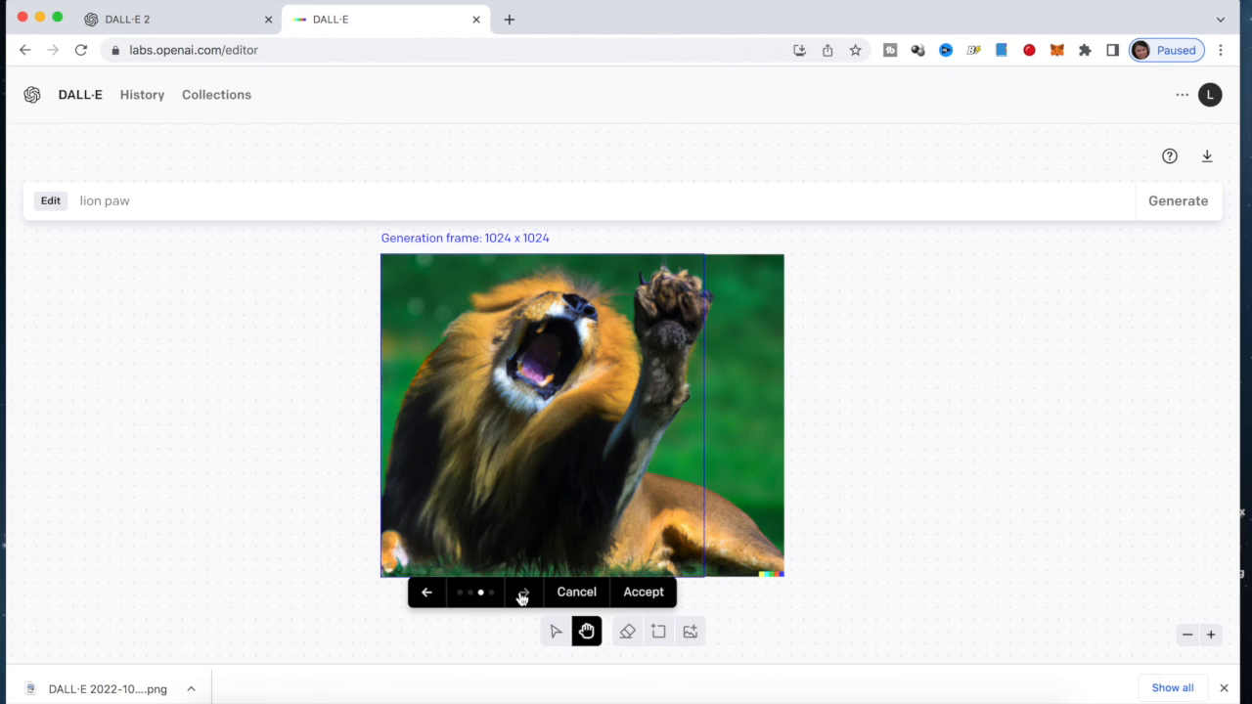
click(523, 593)
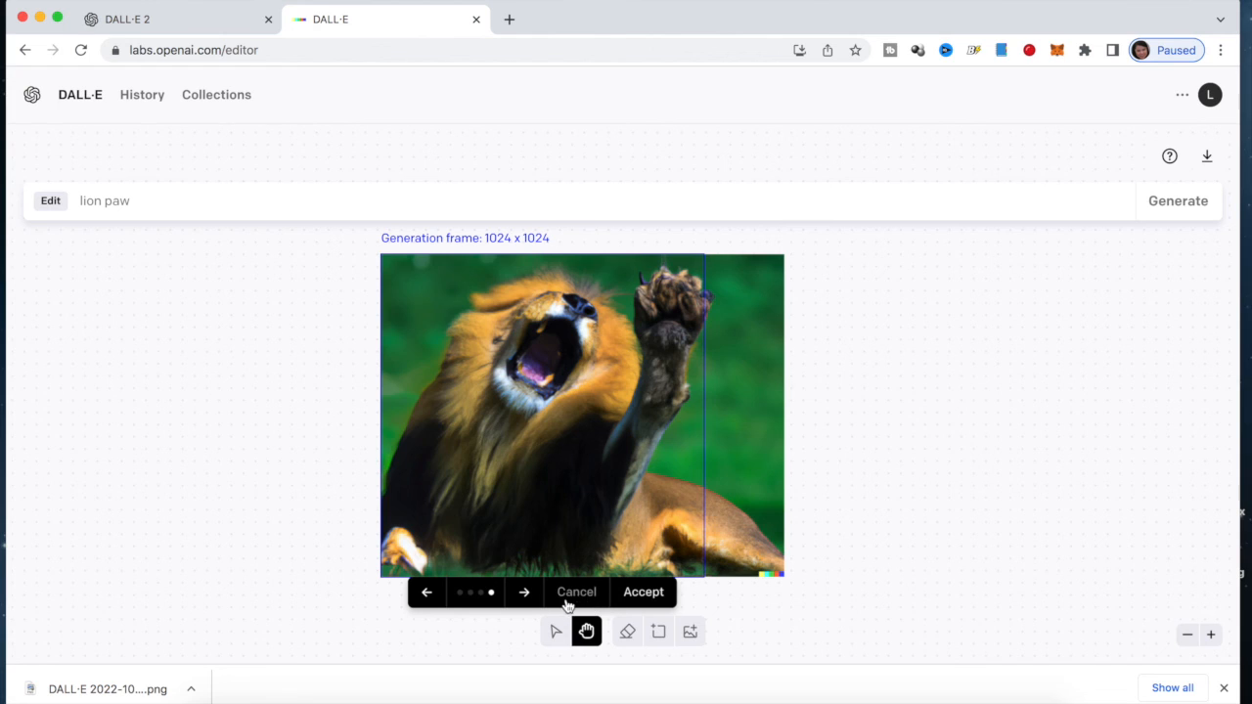
click(645, 592)
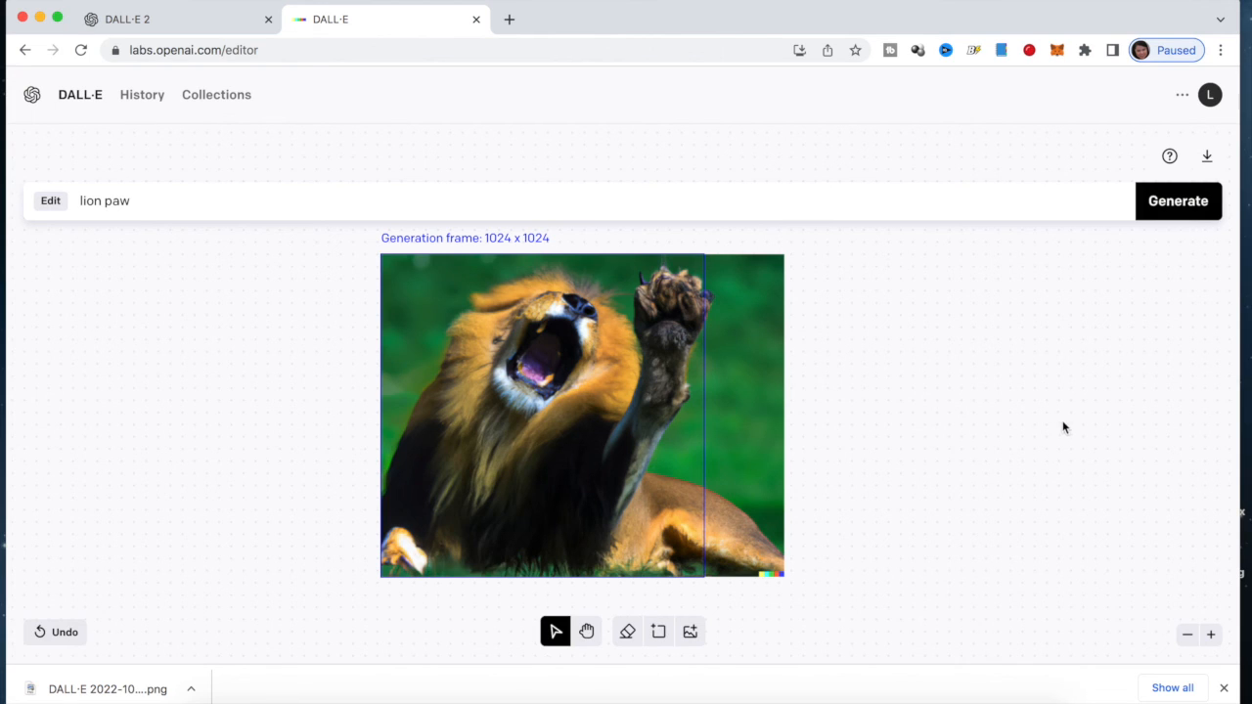
click(1207, 156)
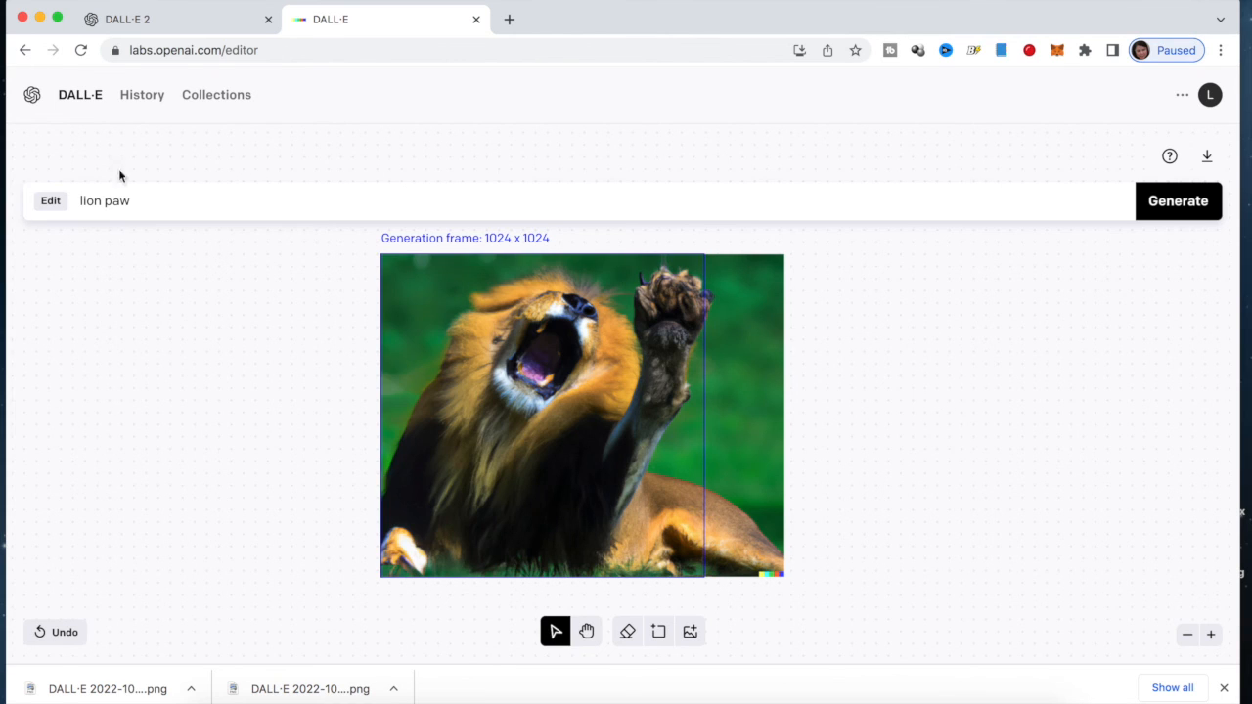
click(151, 102)
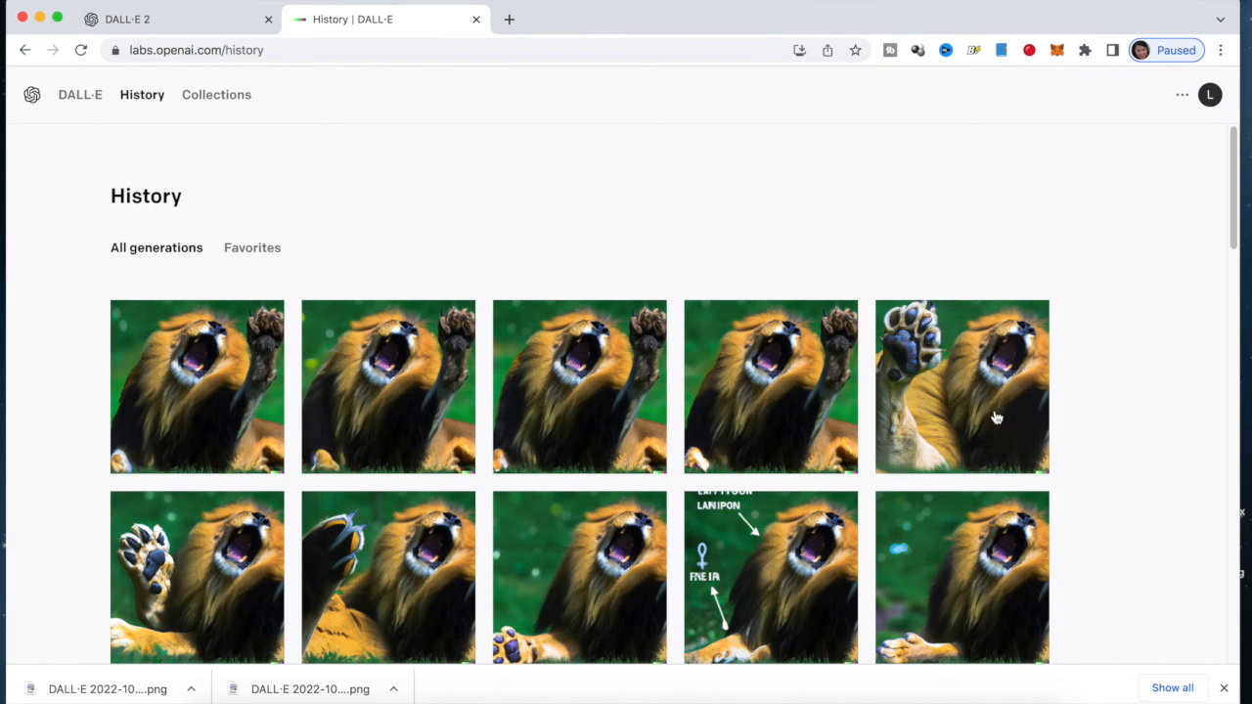
Scroll down the History and view the lion body image in full, then close it
scroll(1135, 409, down, 3)
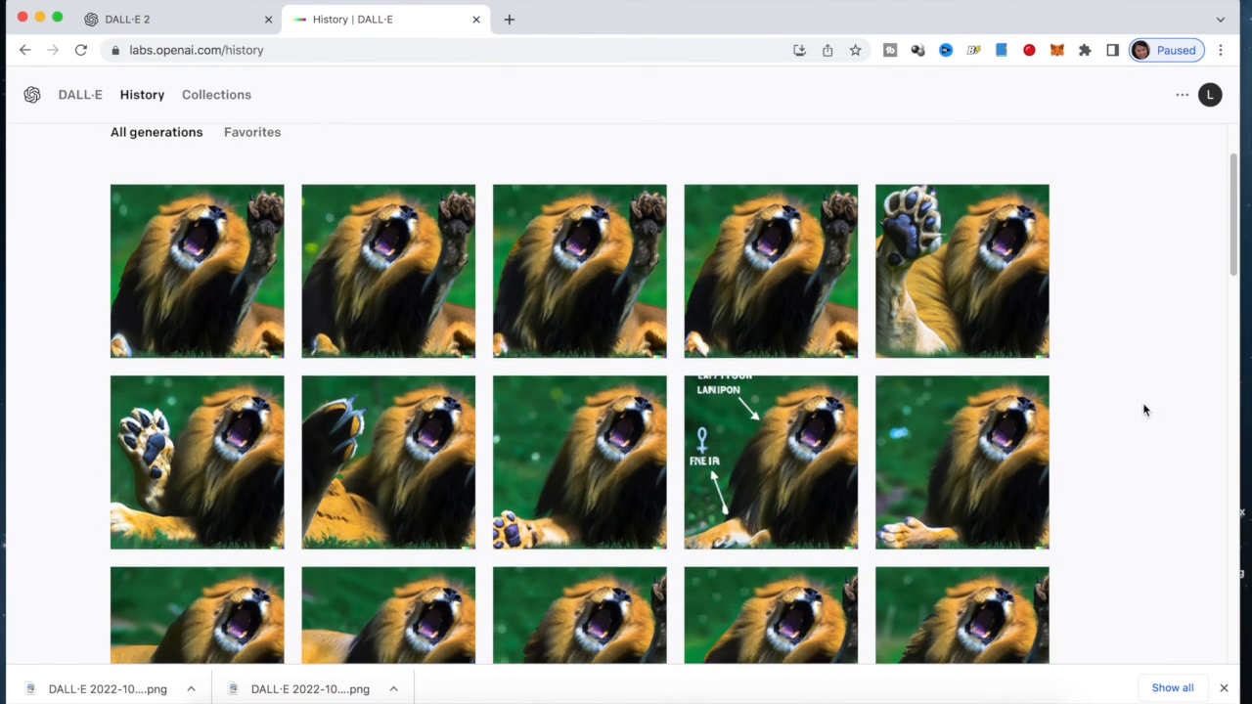
scroll(1149, 407, down, 3)
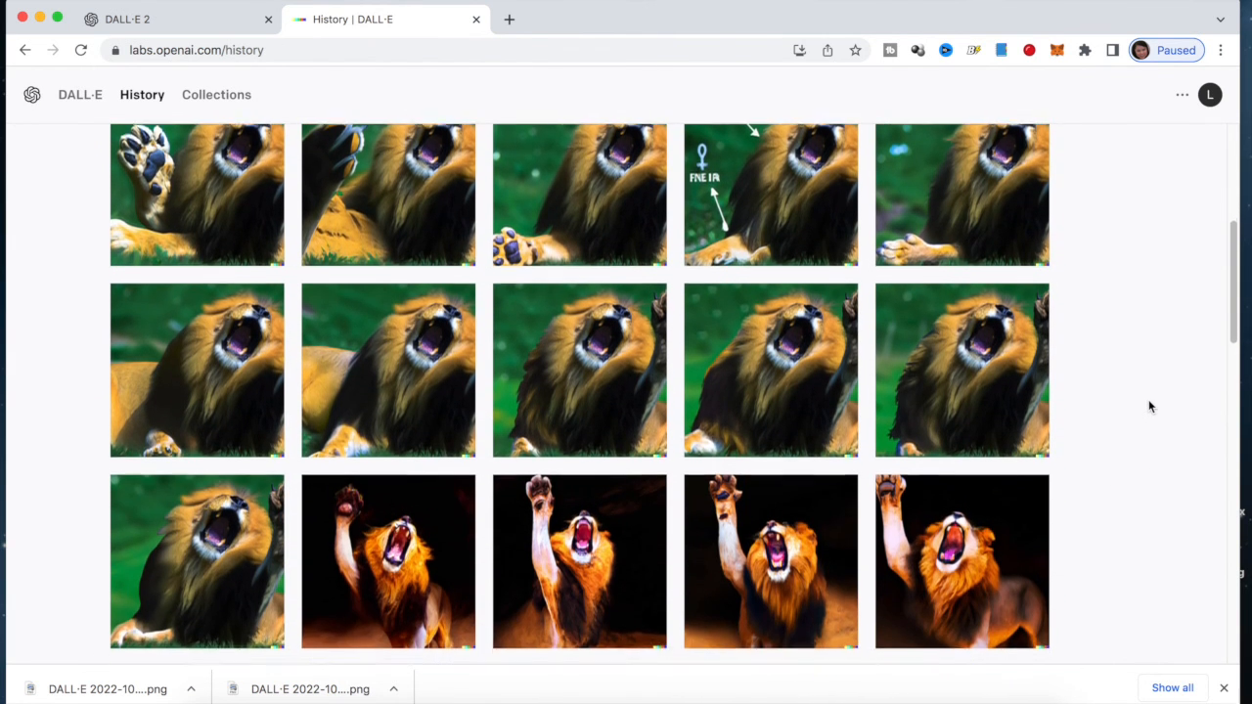
scroll(1148, 406, down, 3)
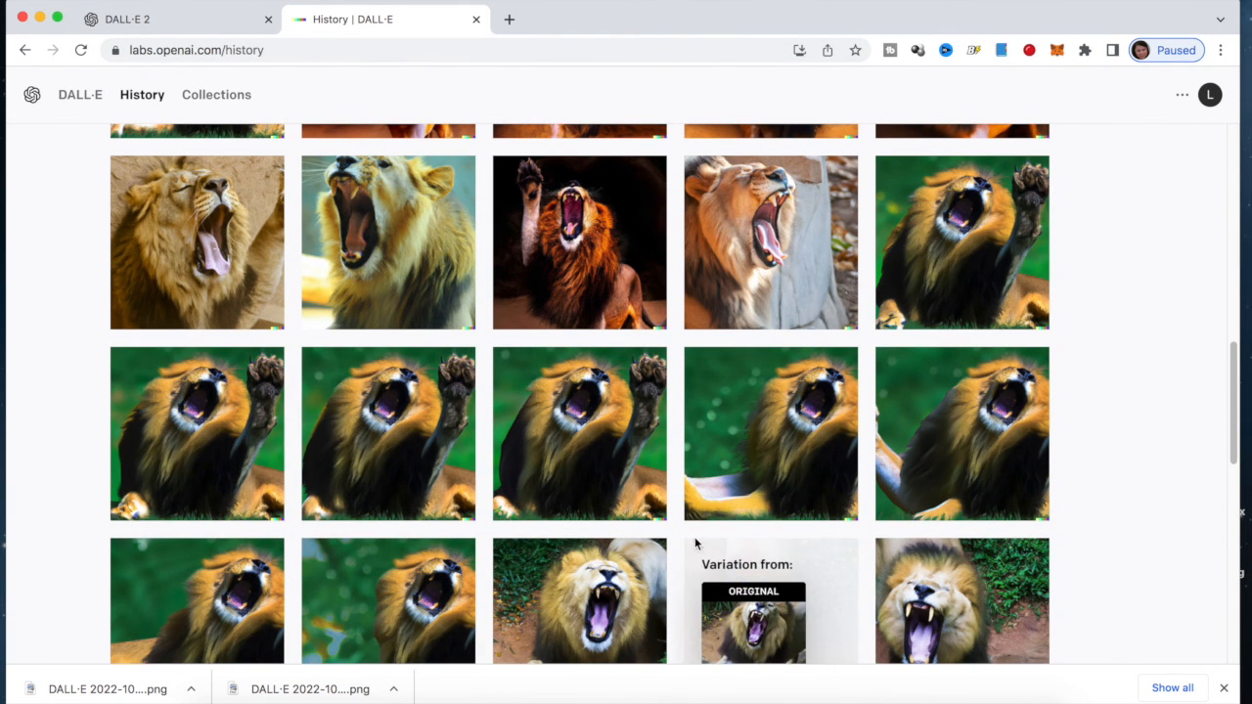
click(602, 485)
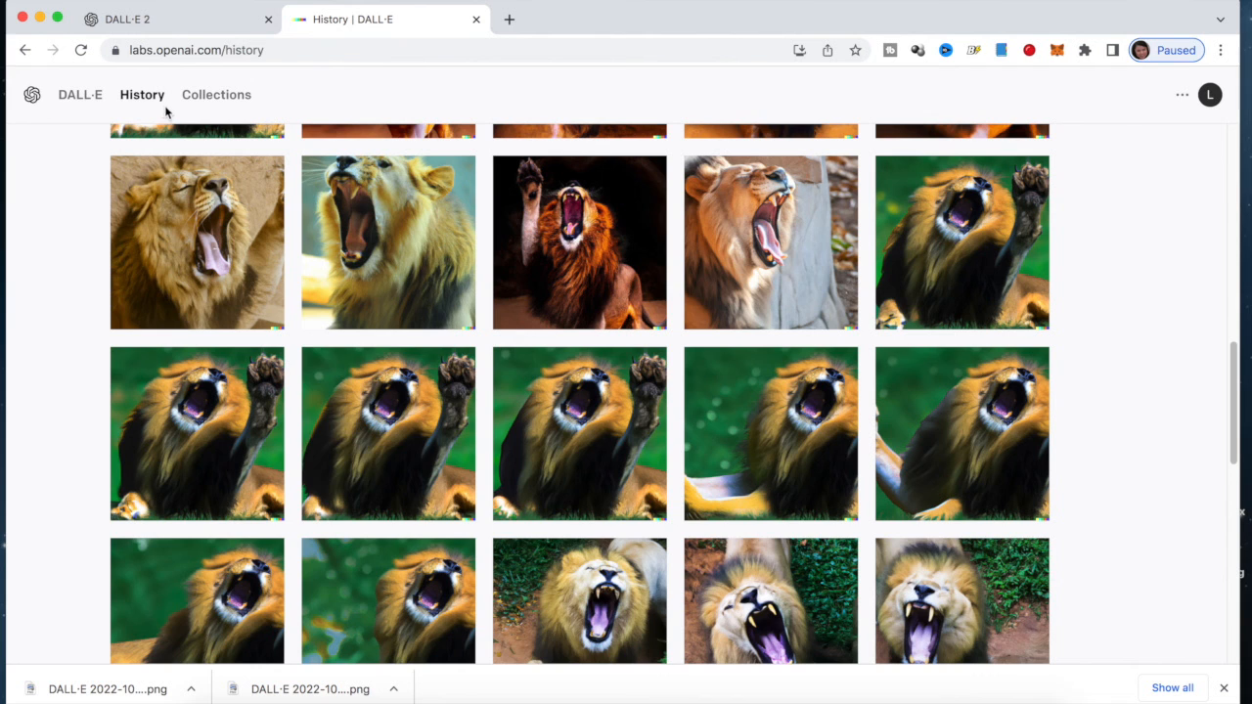
click(169, 102)
click(212, 471)
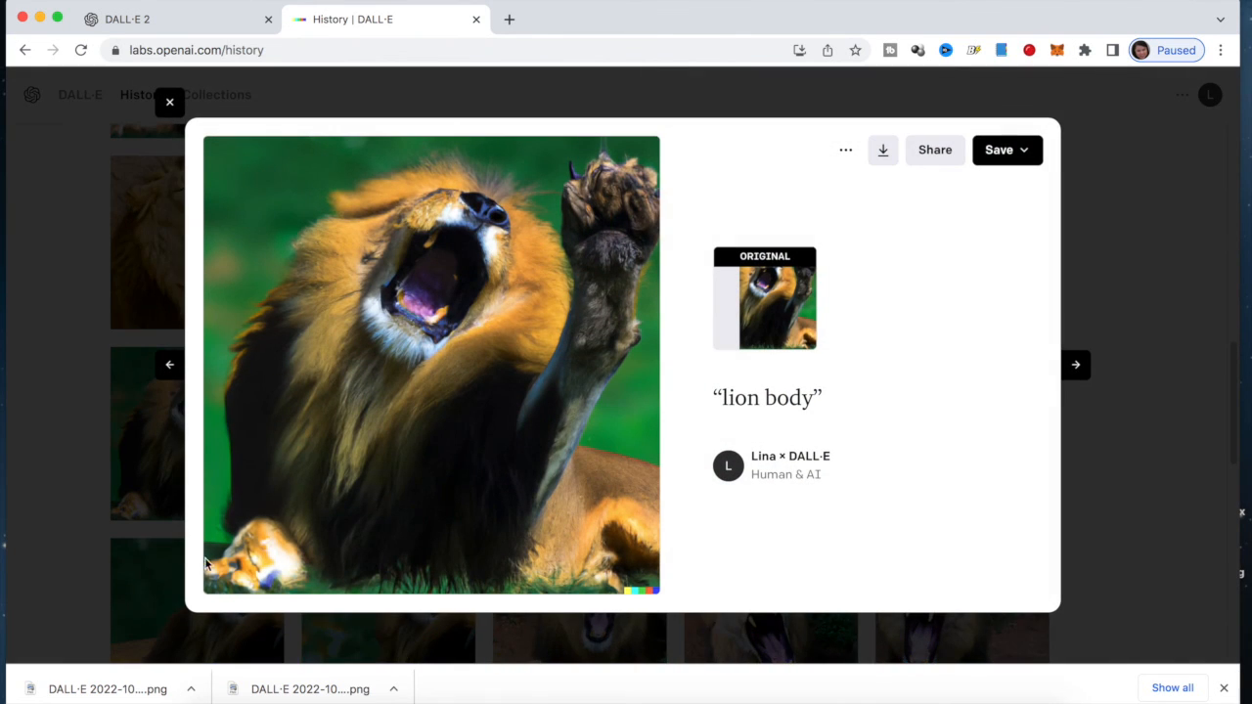
click(169, 101)
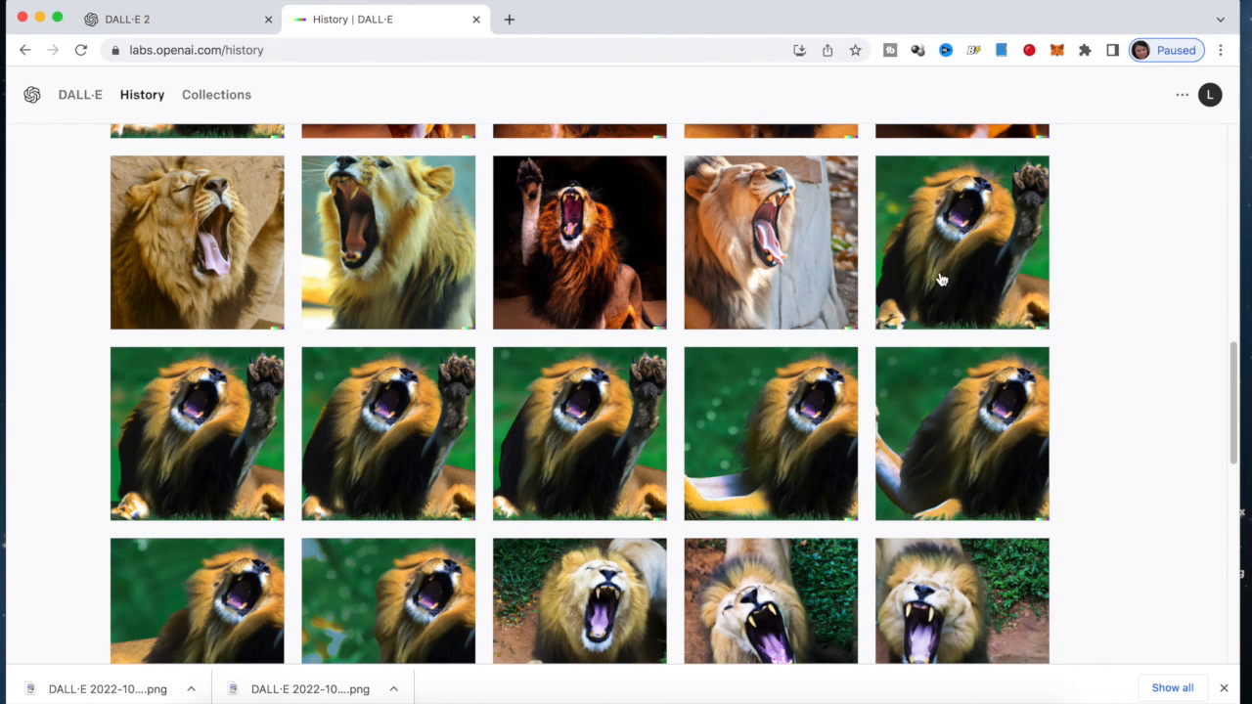
click(978, 293)
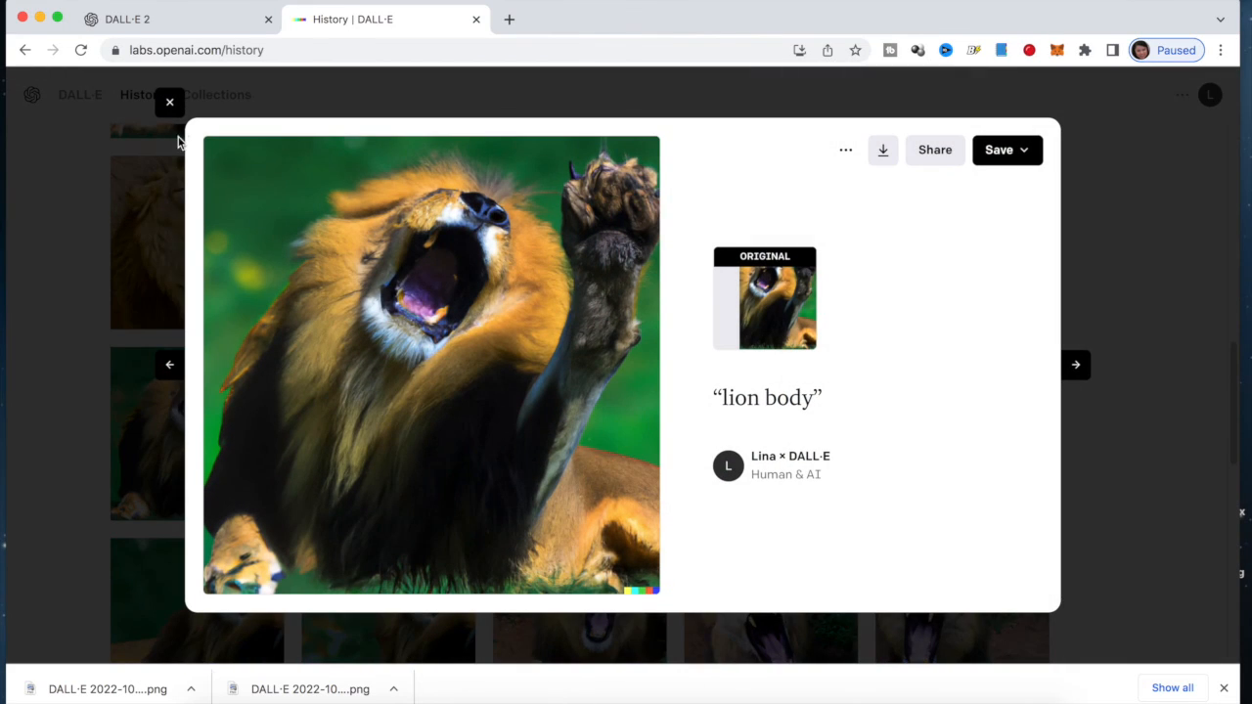
click(170, 104)
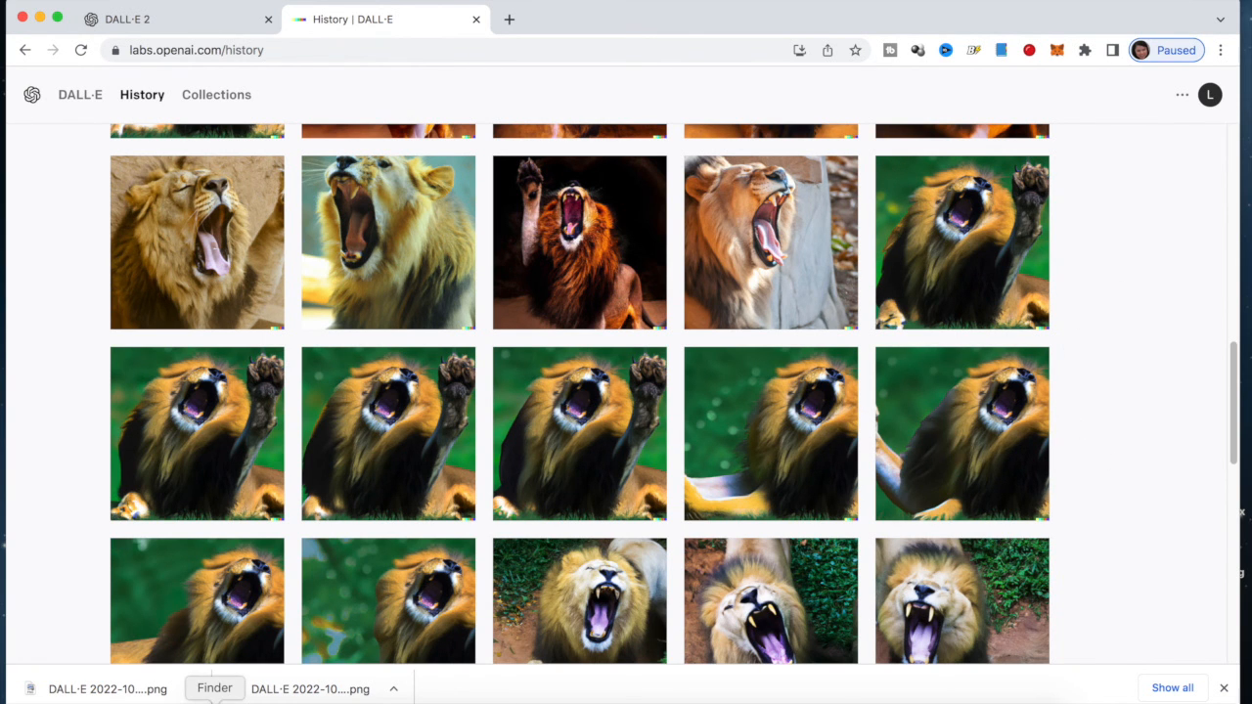
Scroll further and view the roaring lion image's details, then close them
scroll(1085, 354, down, 1)
scroll(1092, 516, down, 5)
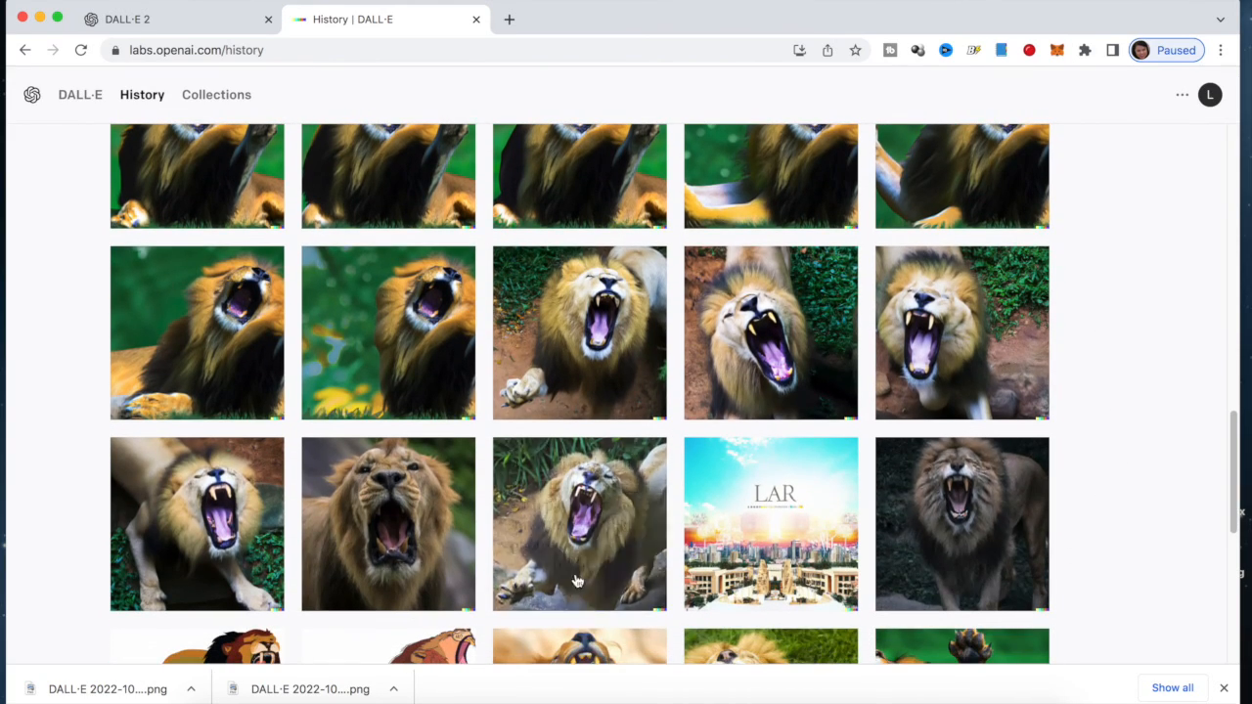
click(617, 536)
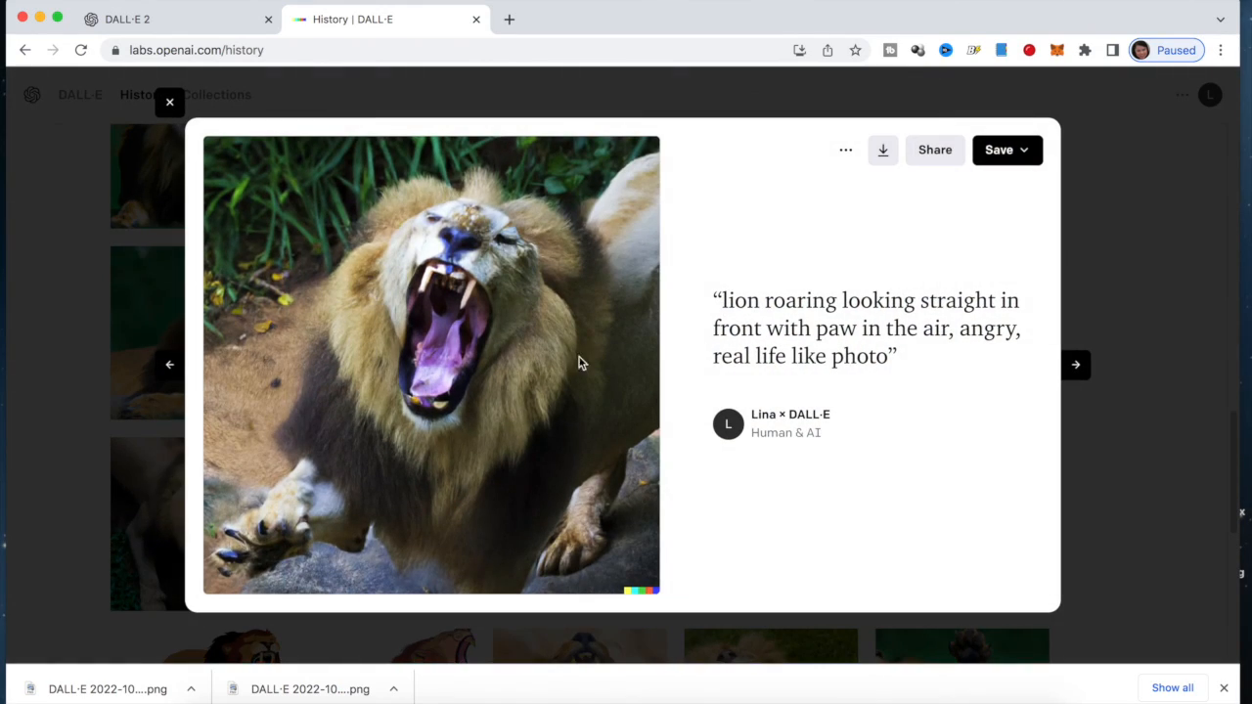
click(169, 103)
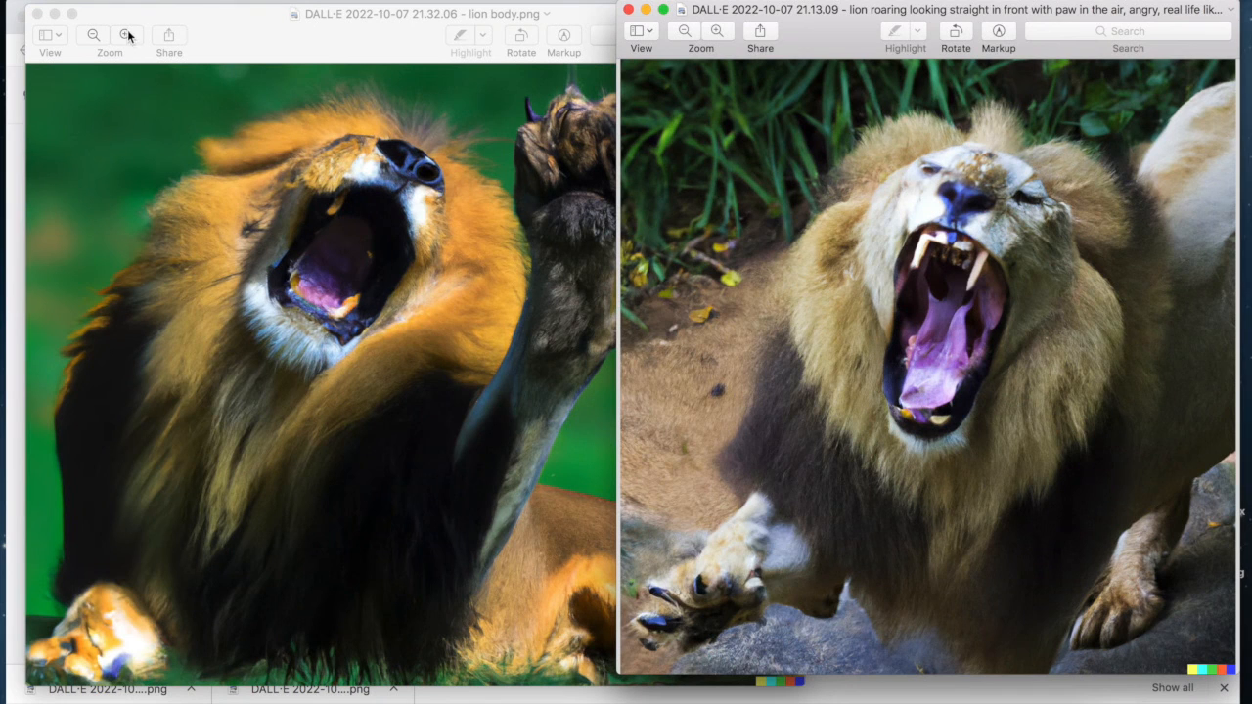
Resize the lion body window and position it at the left edge
double_click(146, 19)
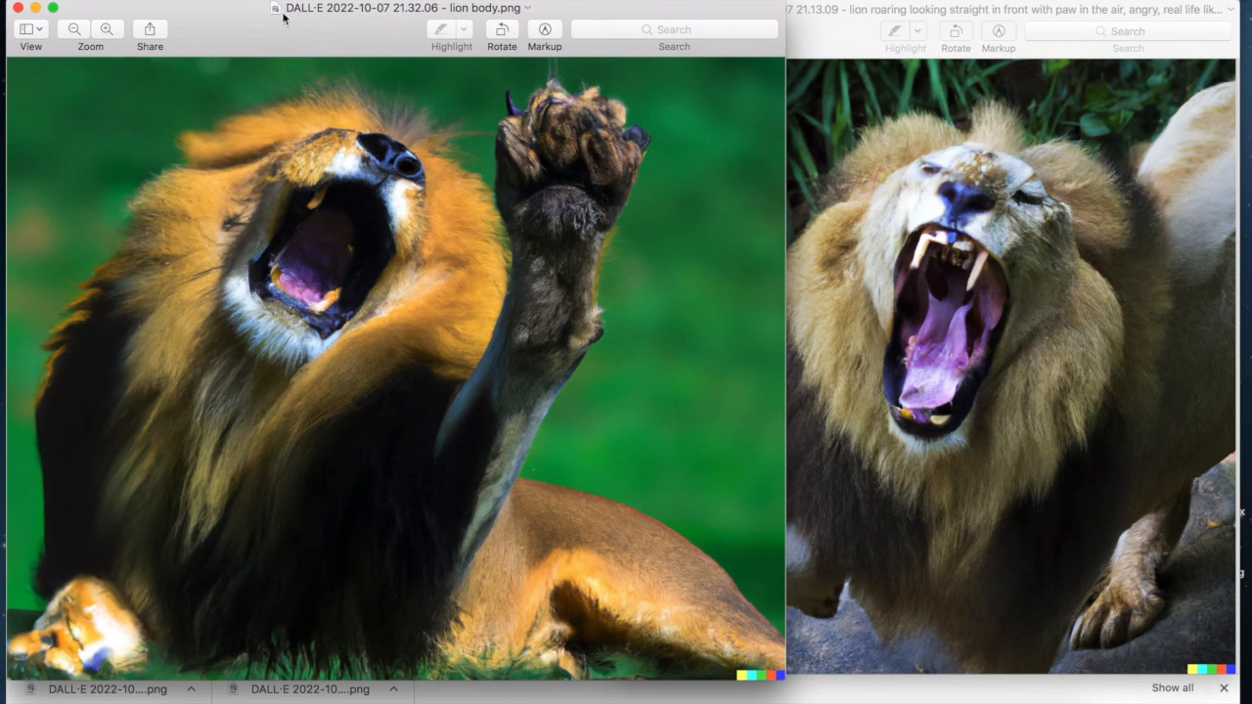
drag(784, 27, 618, 28)
drag(526, 18, 603, 11)
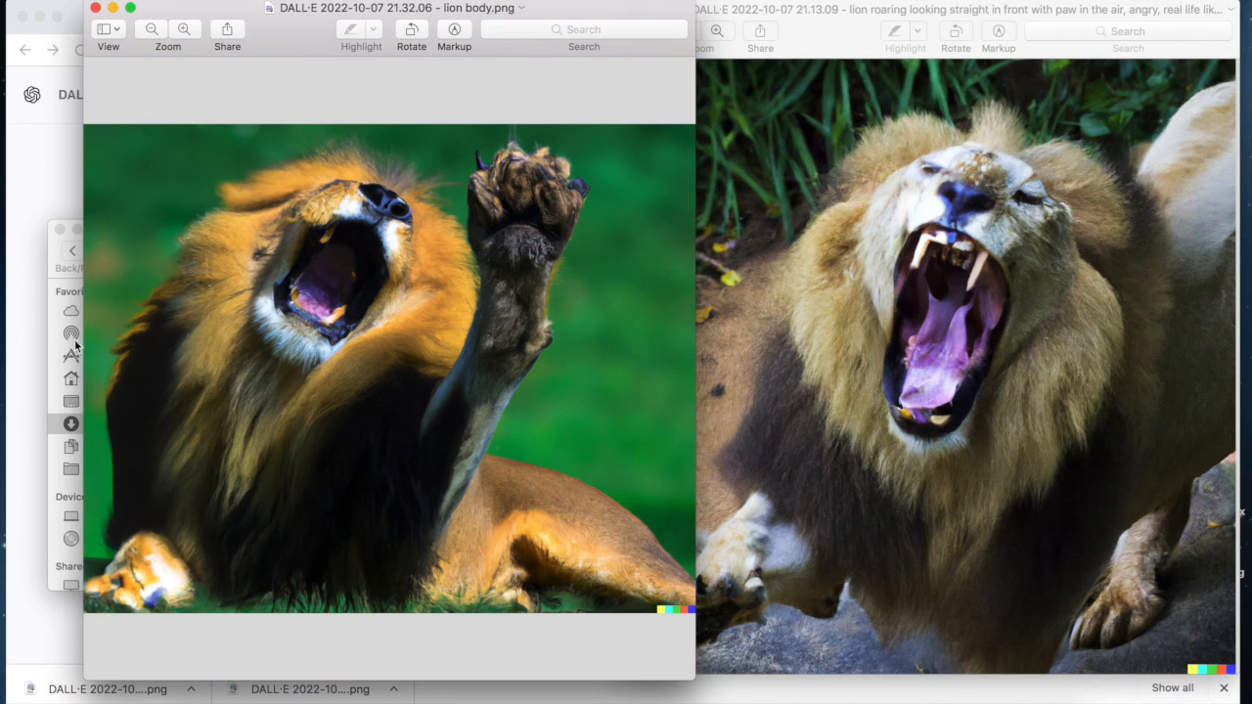
mouse_move(291, 28)
mouse_down()
mouse_move(205, 23)
mouse_move(290, 24)
mouse_up()
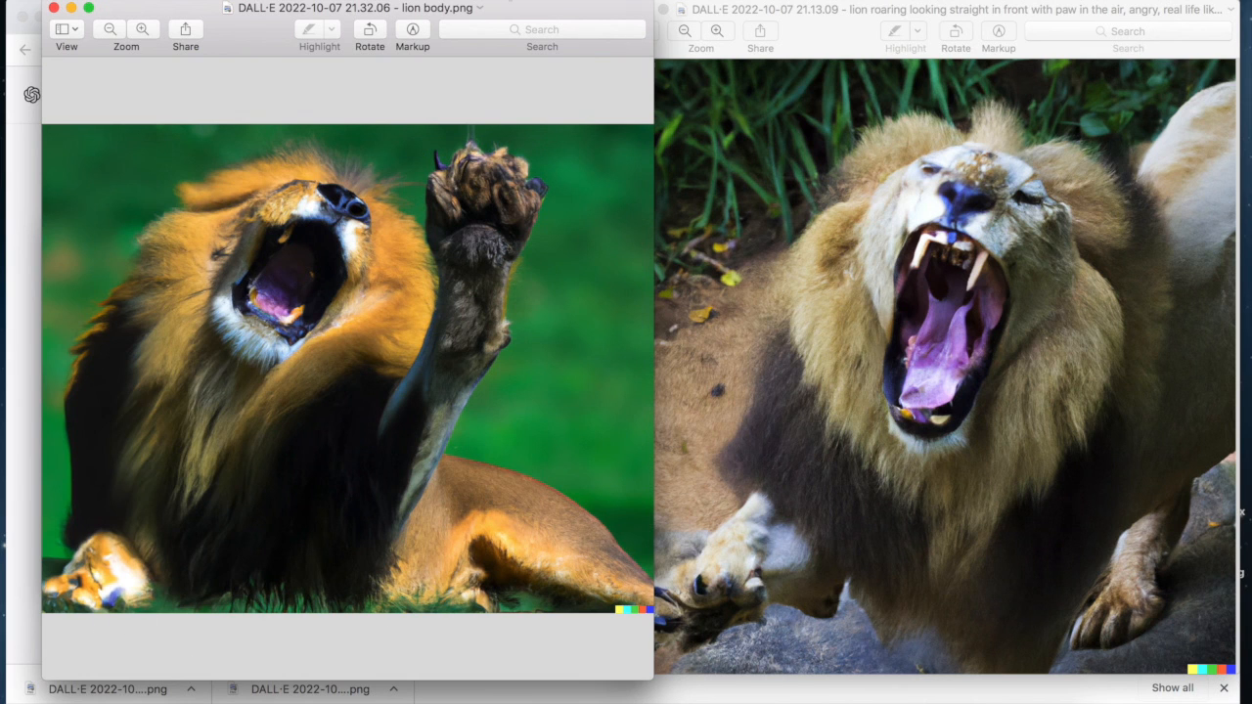
drag(518, 11, 487, 8)
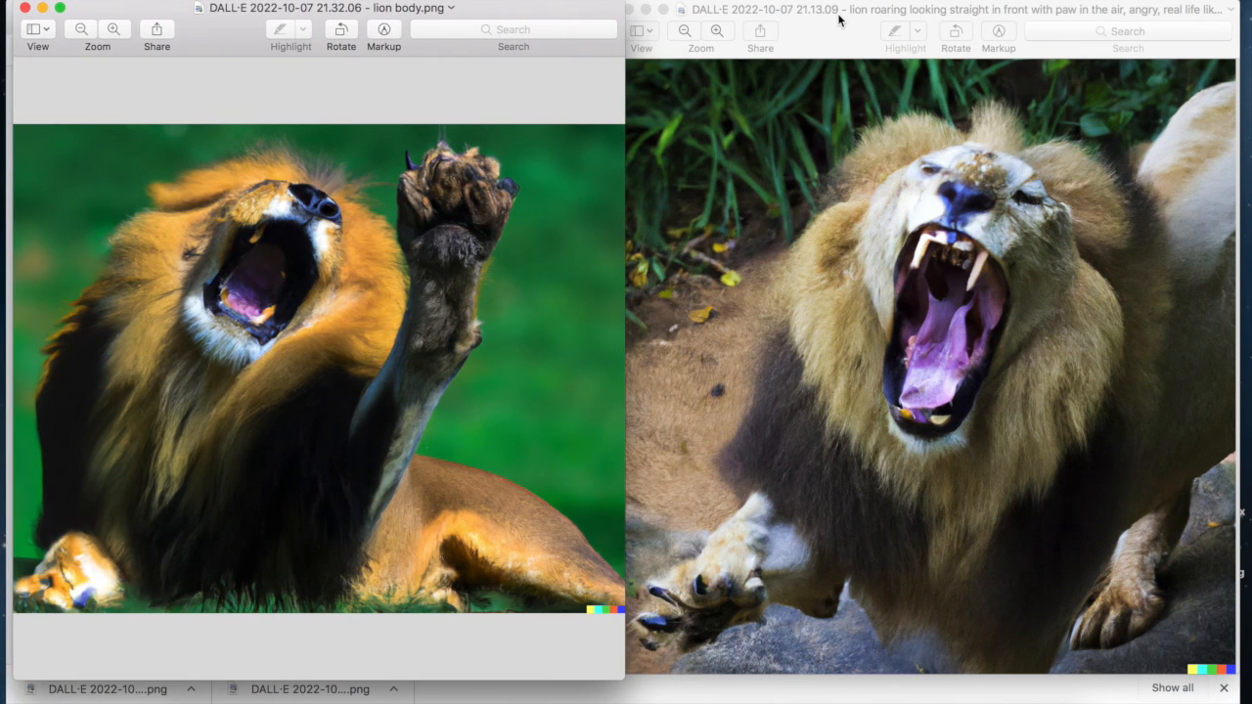
Shrink the roaring lion window and place it beside the lion body window
click(793, 18)
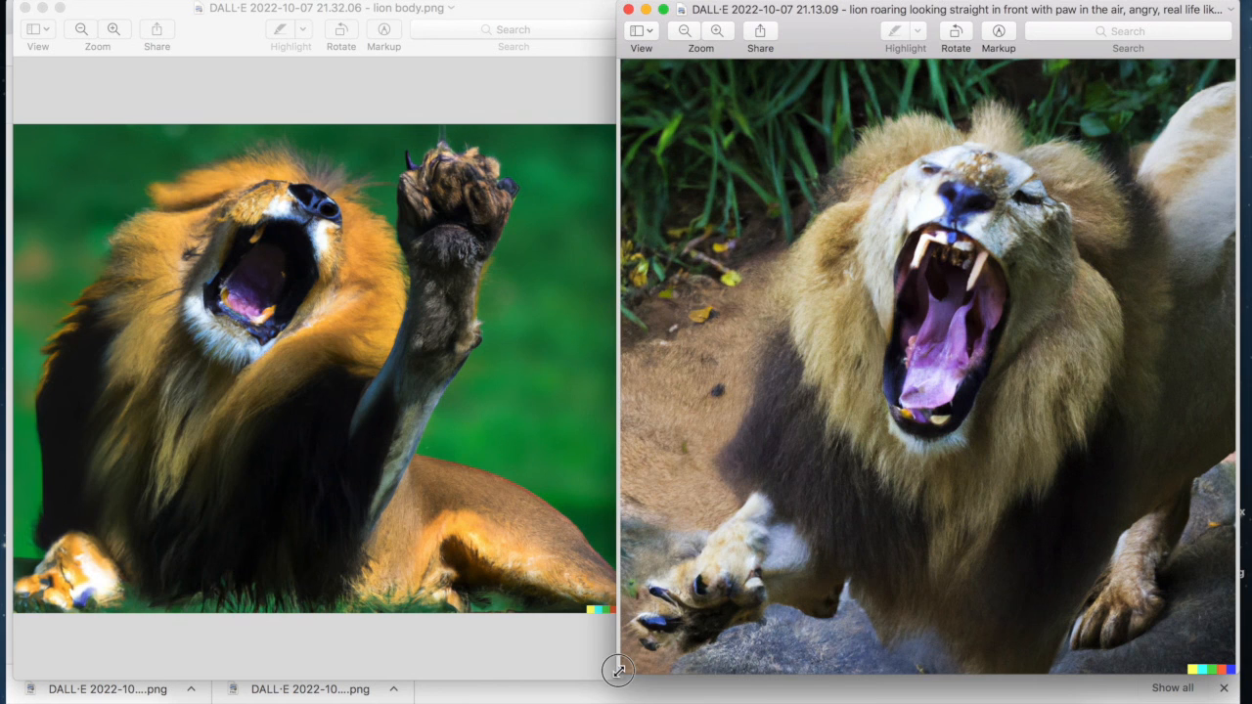
drag(617, 673, 678, 628)
drag(960, 17, 867, 19)
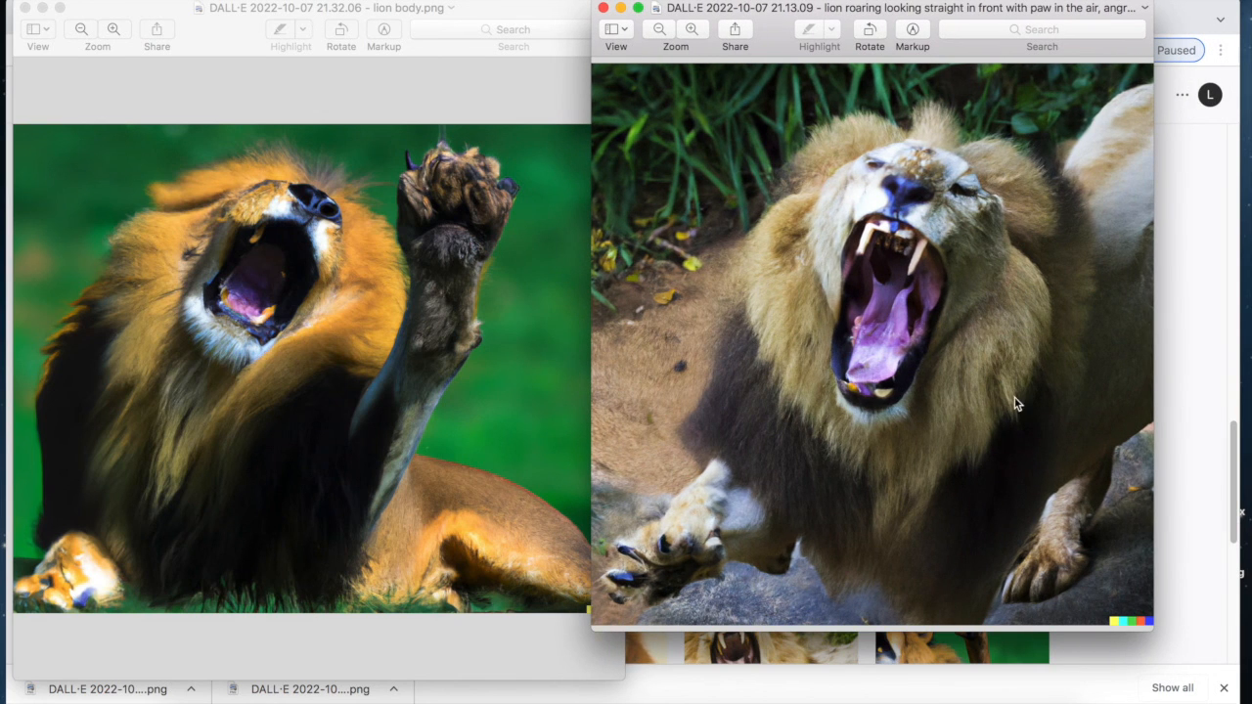
drag(790, 16, 807, 19)
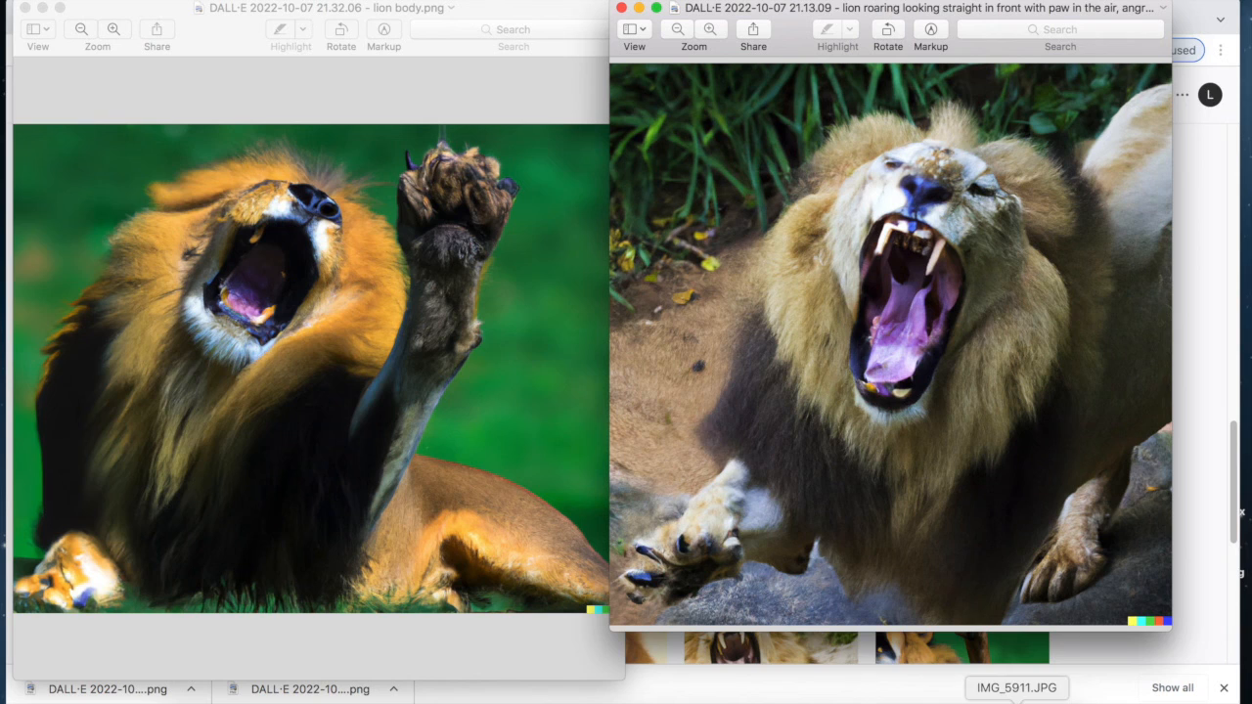
click(1014, 696)
Place the IMG_5911.JPG painting on the right, shift the lion windows, and close Finder
drag(193, 17, 928, 8)
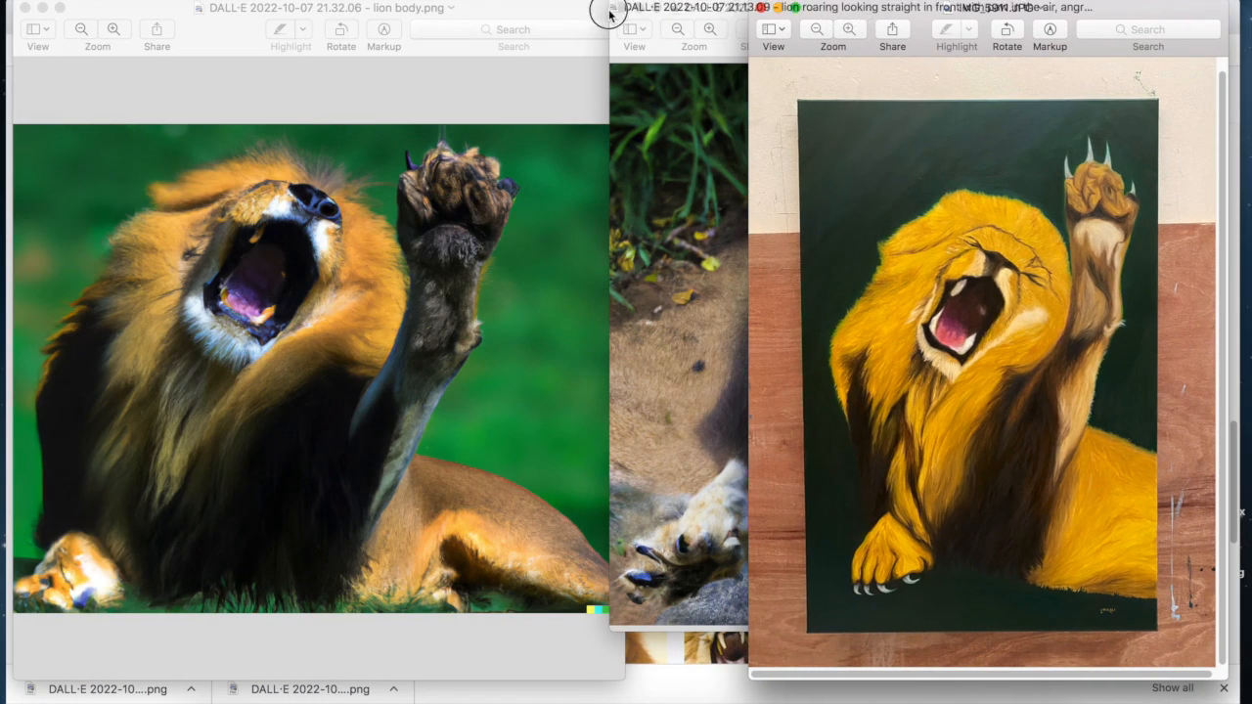
drag(731, 14, 487, 15)
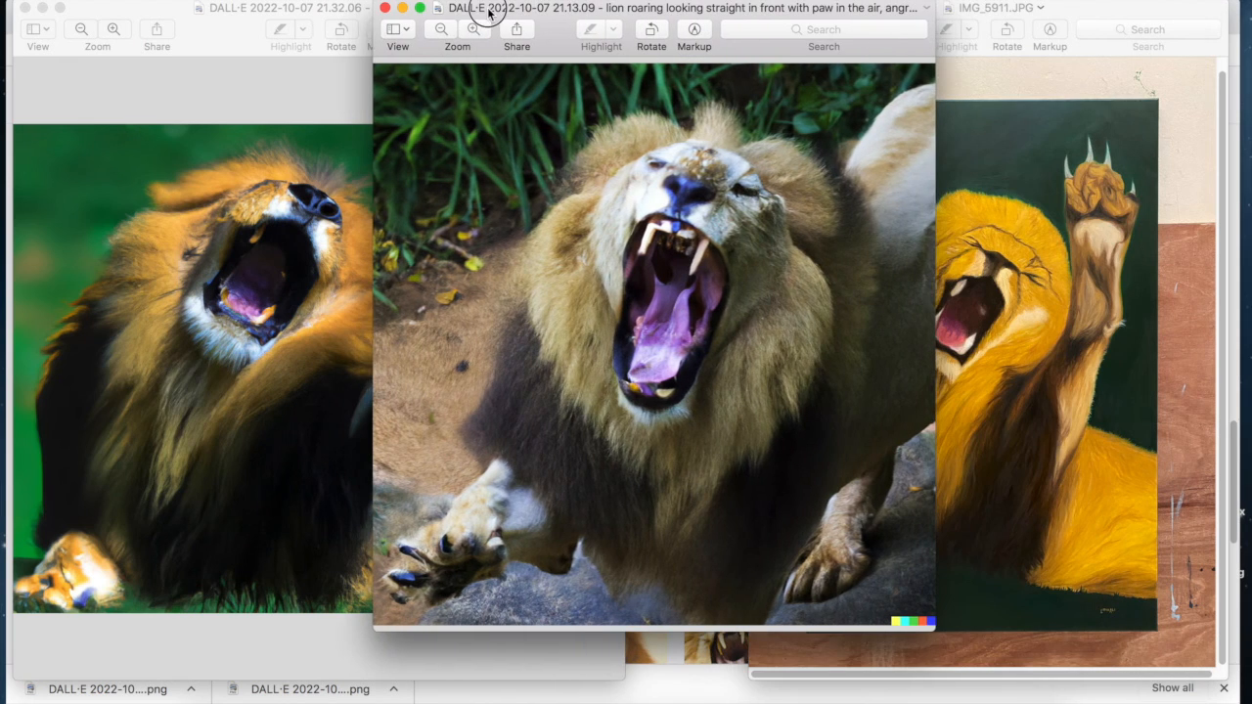
click(986, 12)
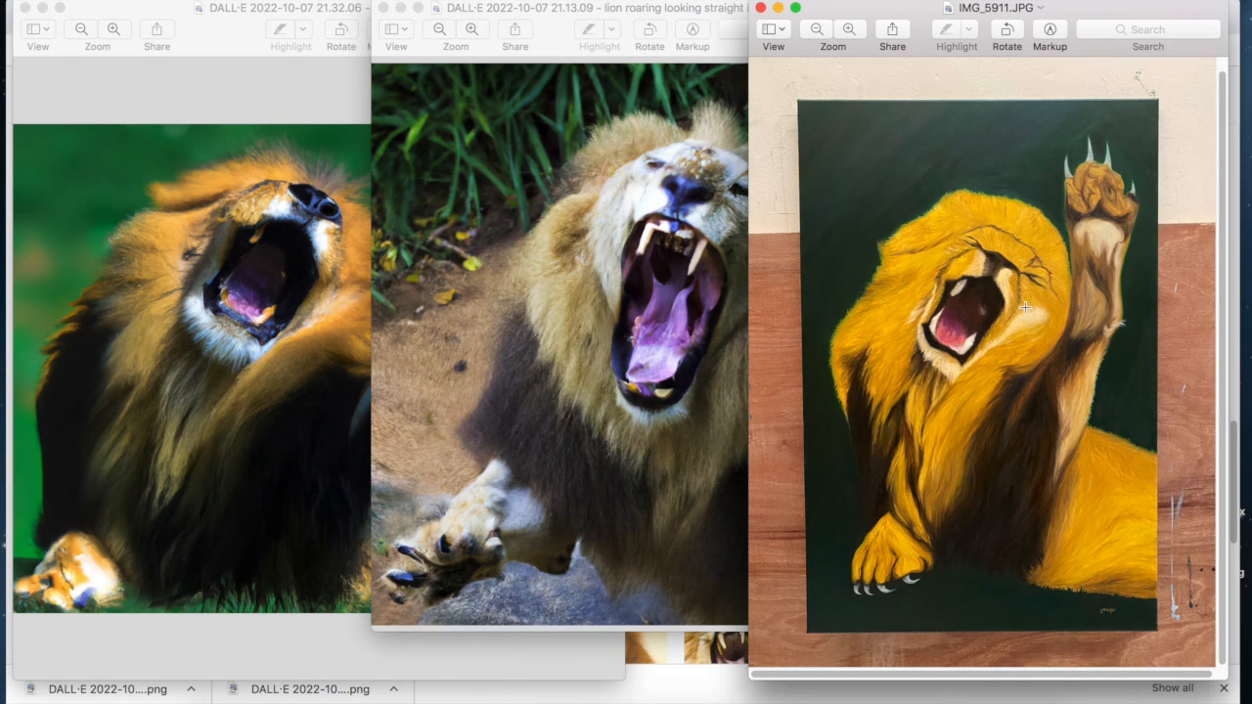
click(283, 85)
drag(559, 10, 617, 10)
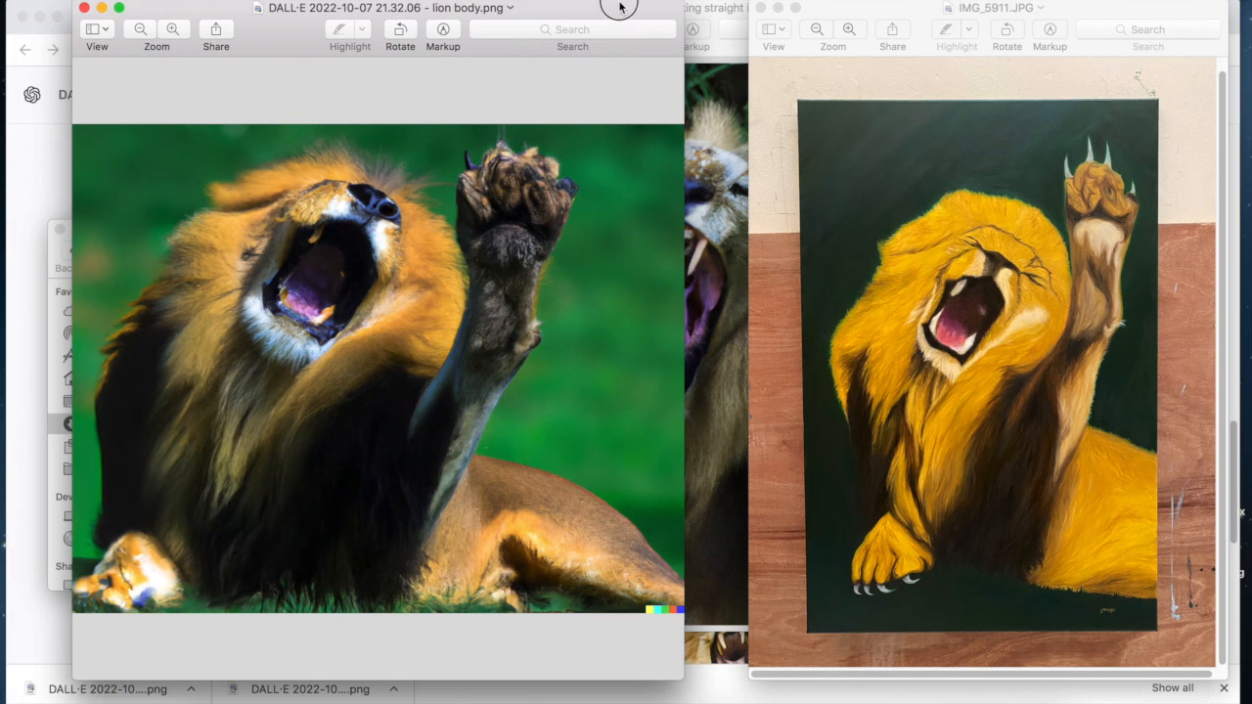
click(59, 229)
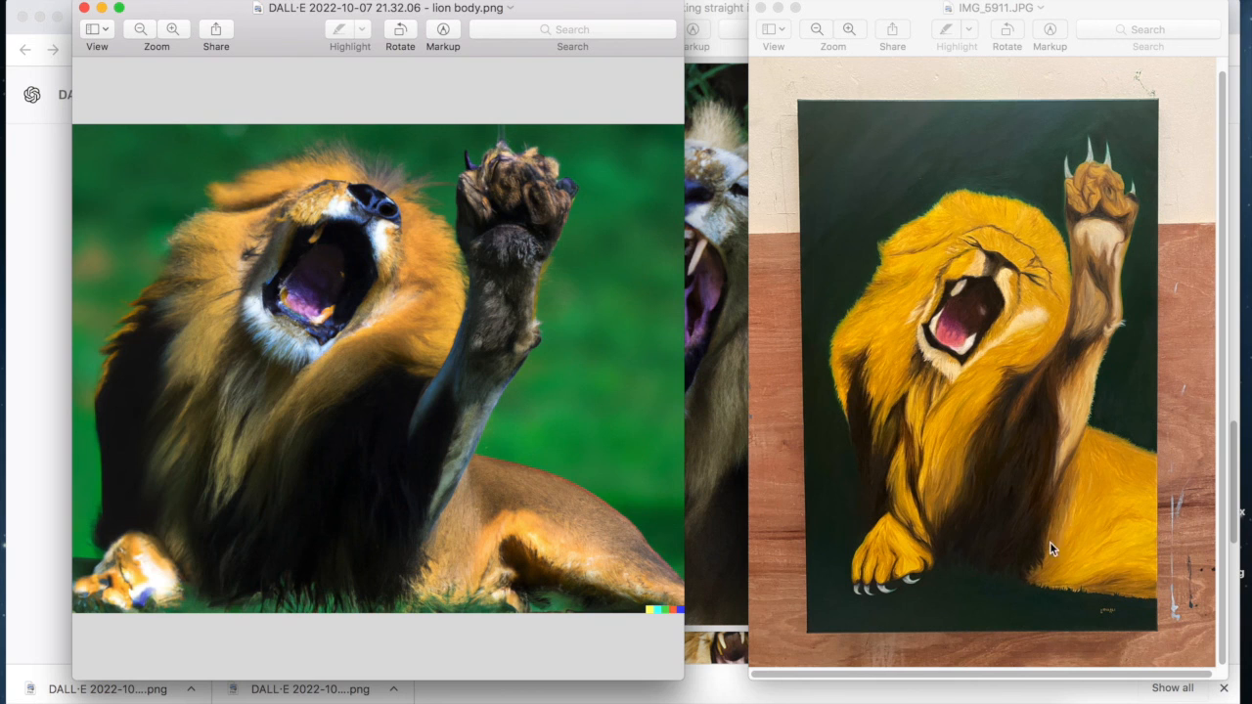
Shift the lion body and roaring lion windows left, then minimise and restore the roaring lion window
drag(297, 55, 235, 51)
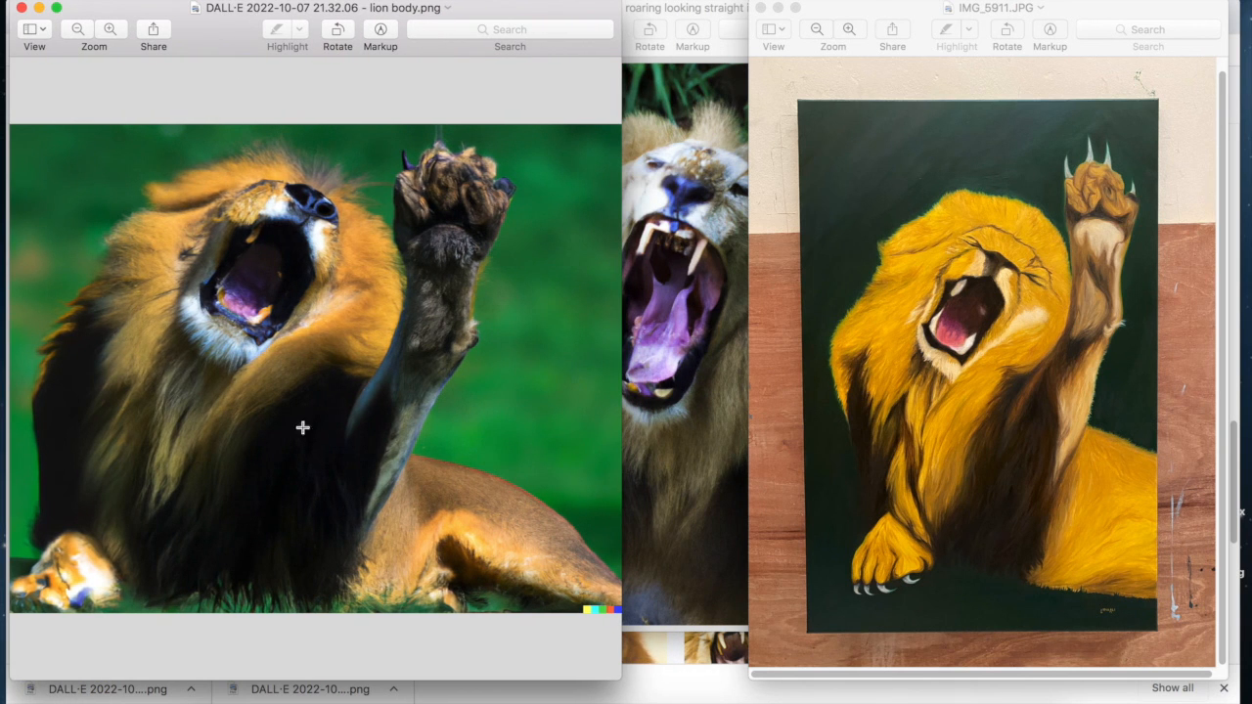
click(695, 13)
drag(670, 7, 535, 8)
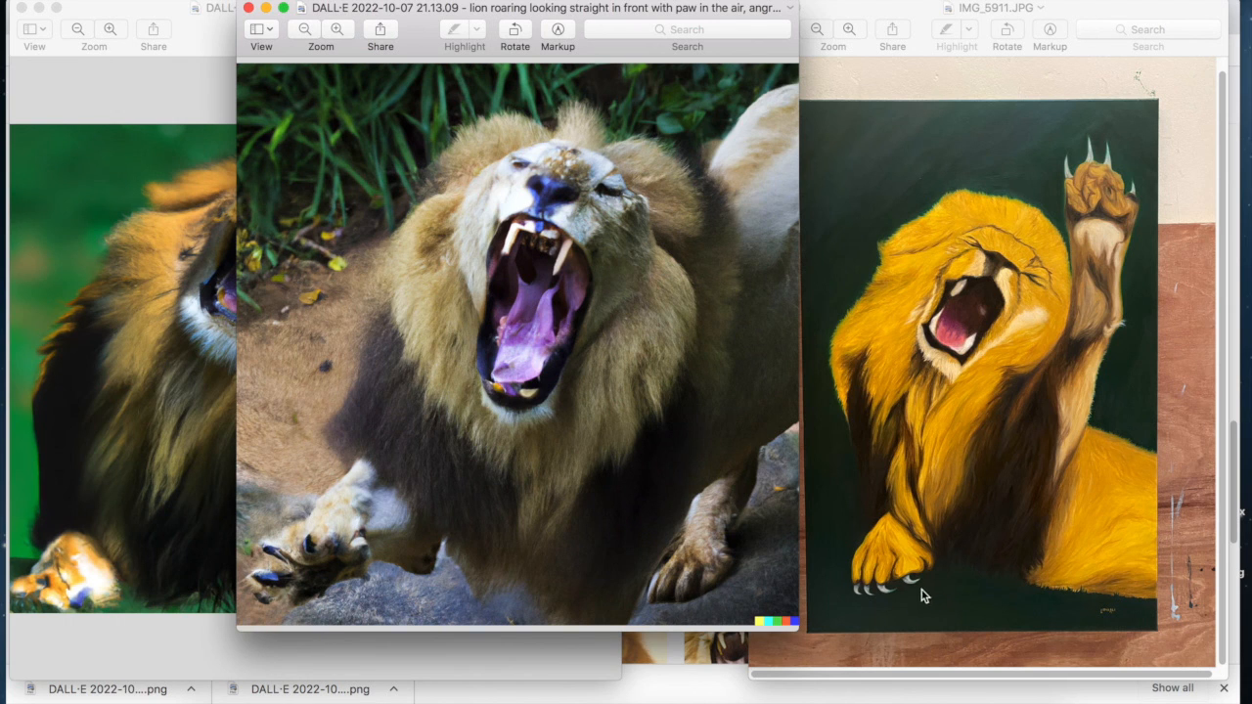
click(266, 8)
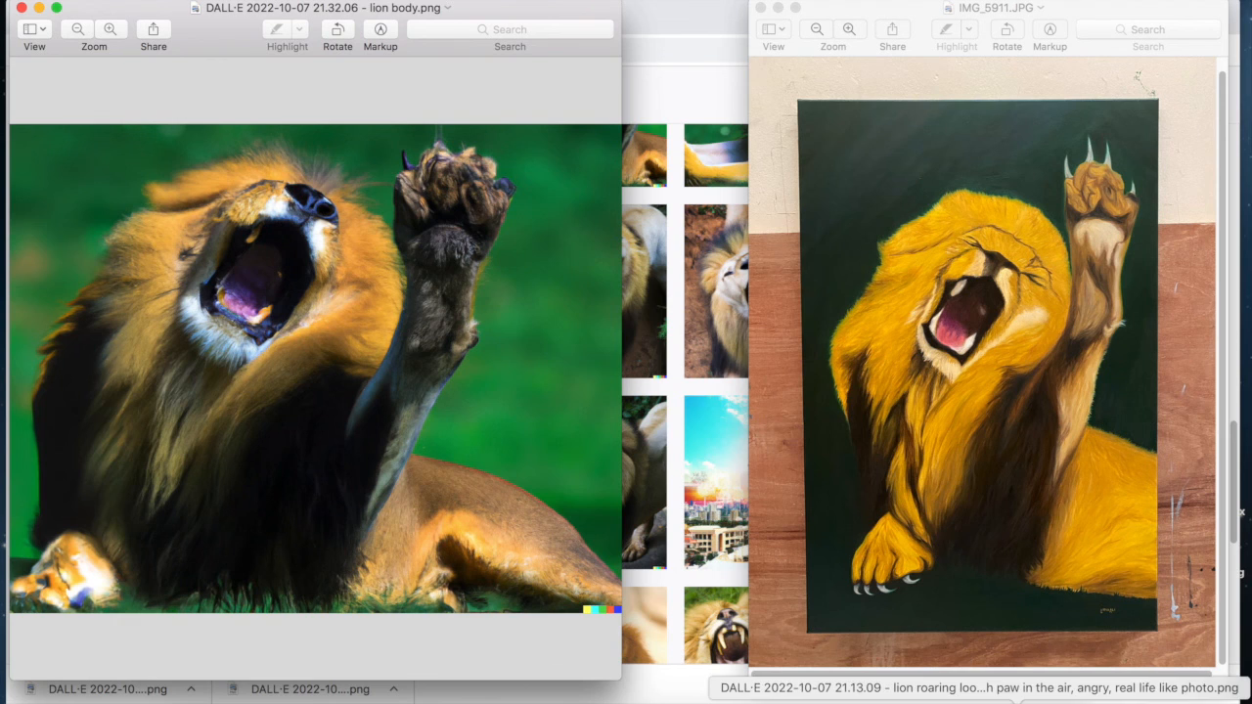
click(999, 699)
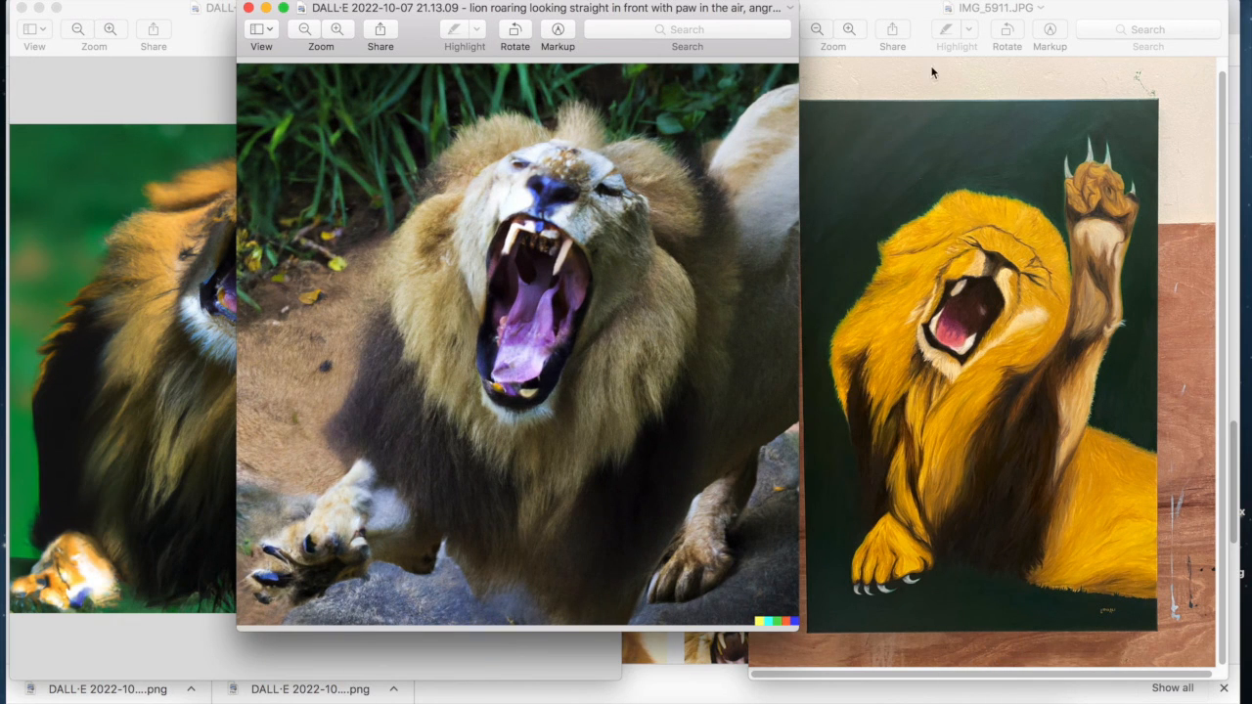
Move the roaring lion photo right and bring IMG_5911.JPG forward into the middle
drag(402, 13, 787, 14)
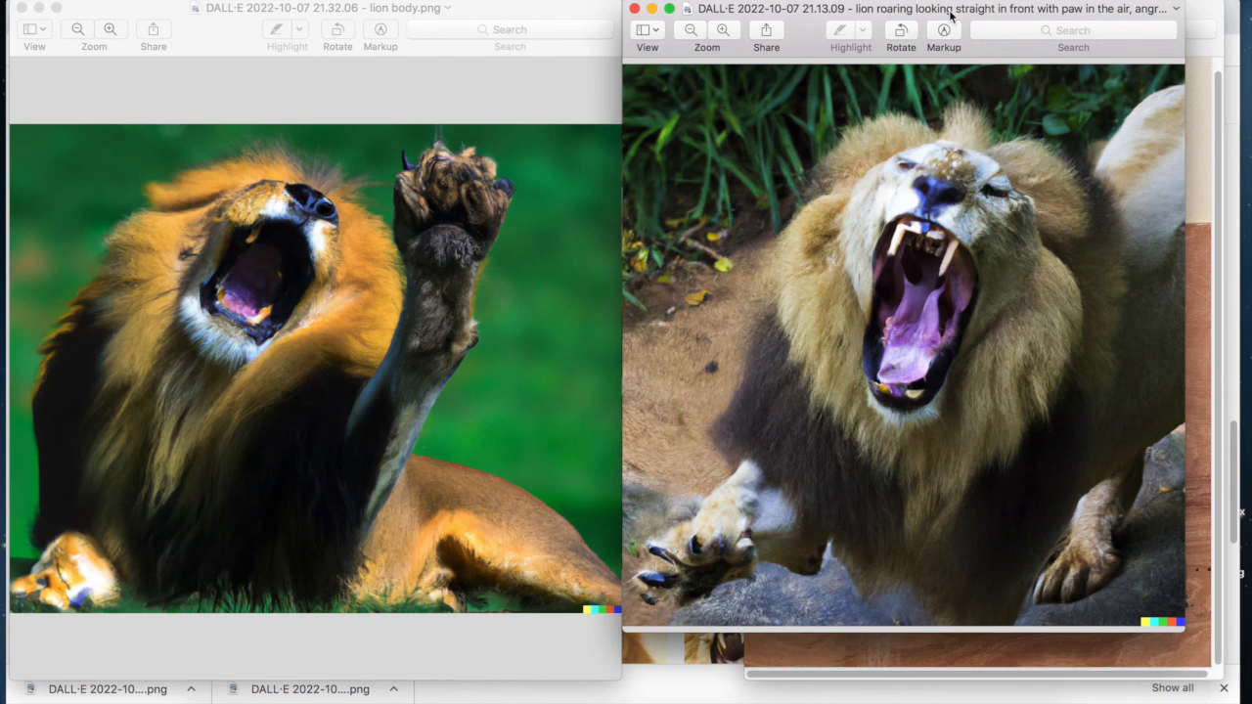
mouse_move(921, 12)
mouse_down()
mouse_move(696, 17)
mouse_move(951, 17)
mouse_move(921, 13)
mouse_up()
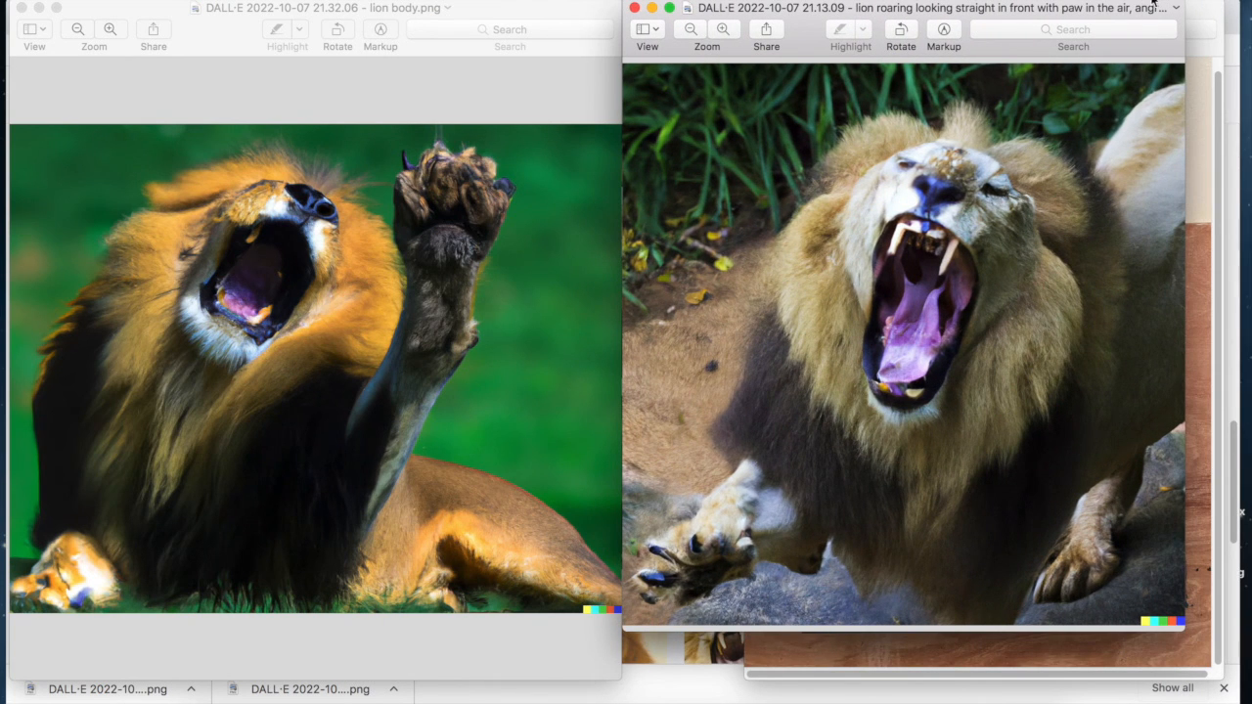
click(1200, 13)
drag(1058, 10, 863, 10)
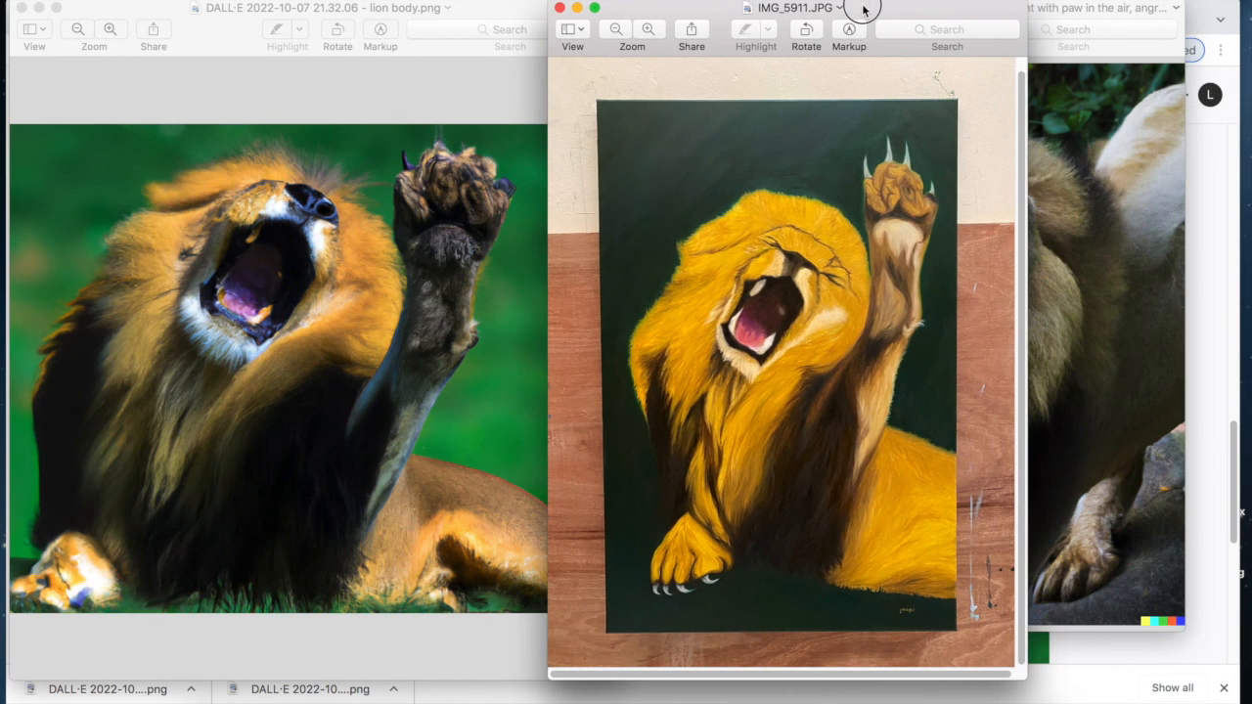